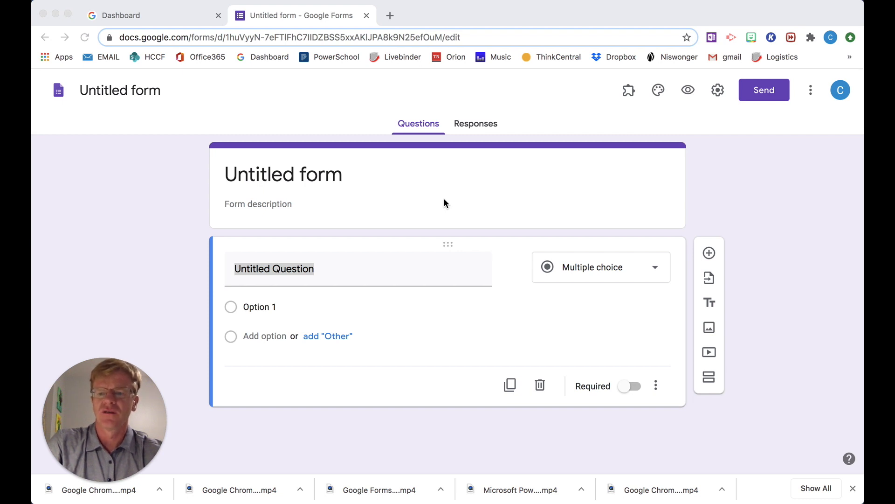
# Rename the untitled form as "Example Form"
pyautogui.click(167, 88)
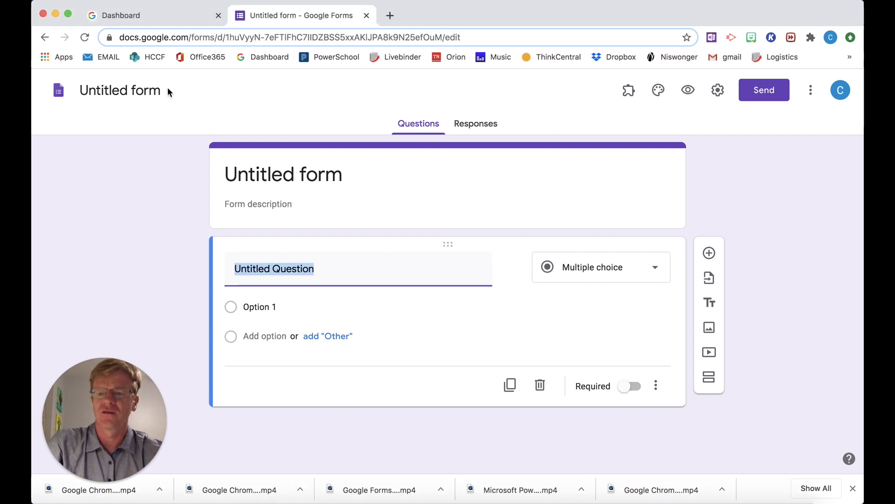
pyautogui.click(160, 93)
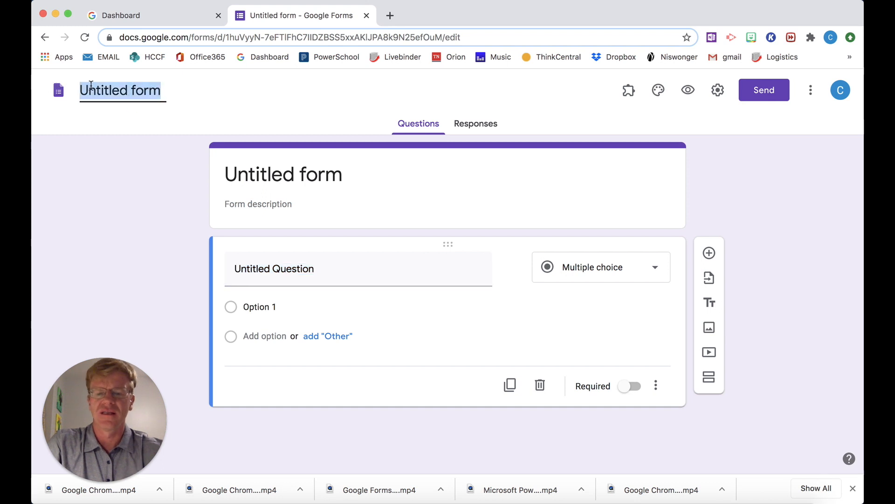
pyautogui.write('Examp')
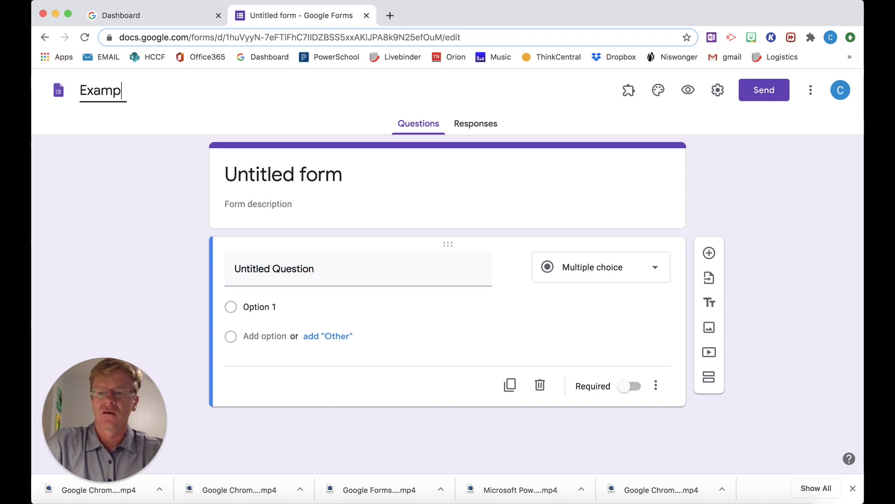
pyautogui.write('le Form')
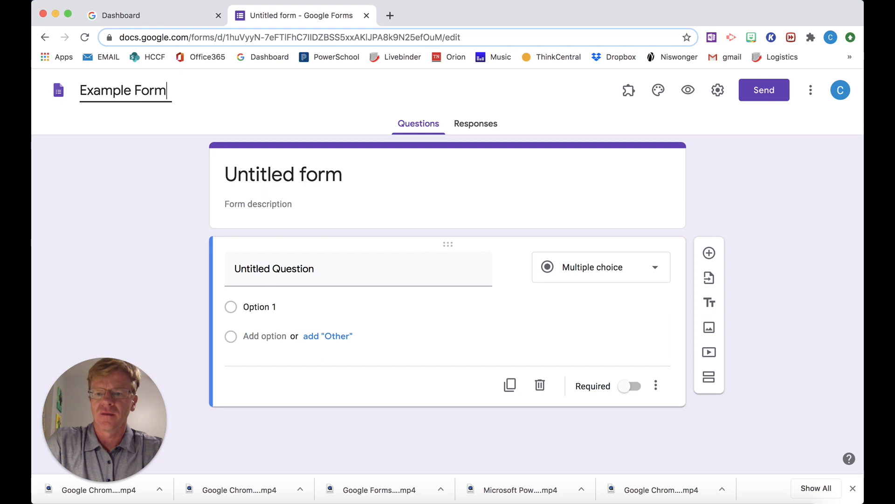
pyautogui.click(315, 201)
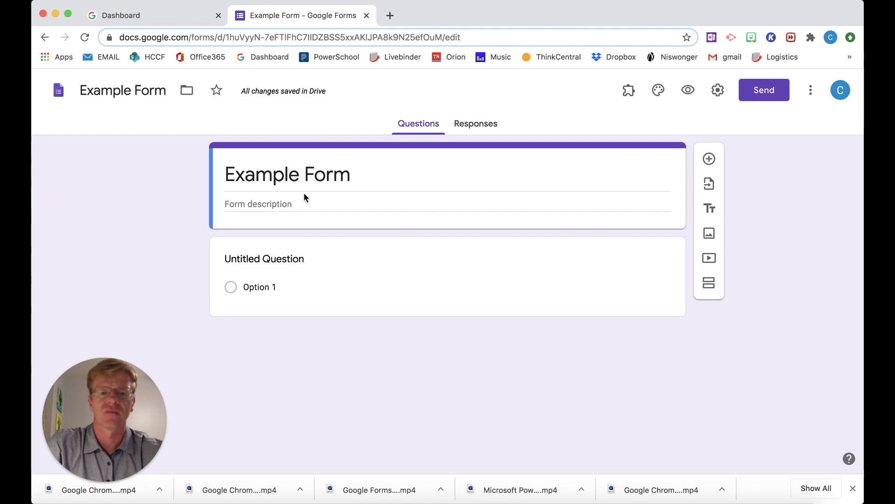
# Insert the colored pencils picture from the Work and School themes as the form's header image
pyautogui.click(660, 93)
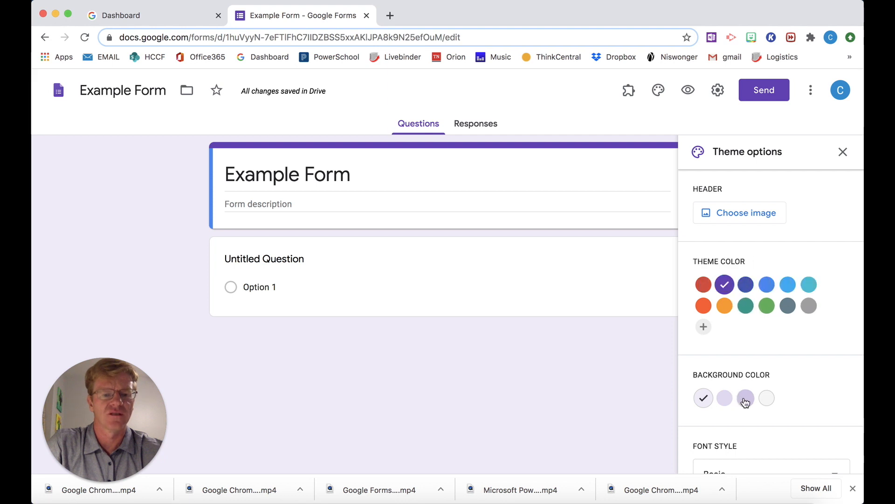
pyautogui.click(755, 216)
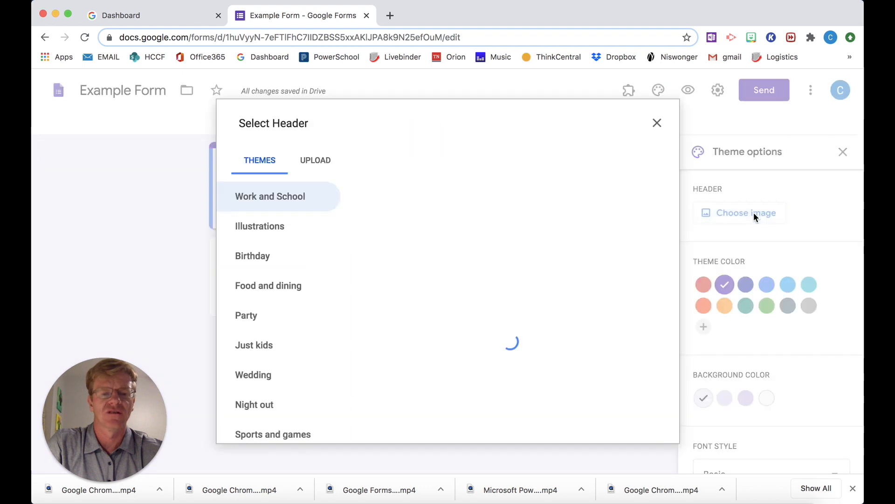
pyautogui.scroll(-3, 545, 235)
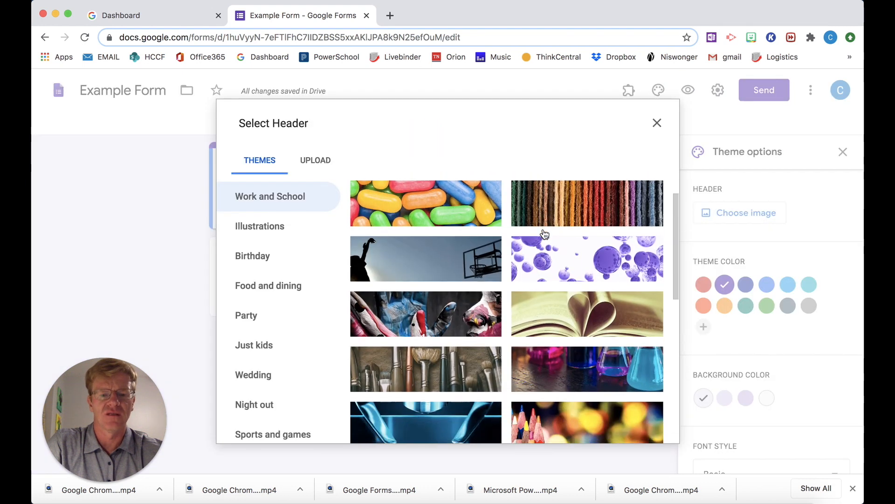
pyautogui.scroll(-5, 543, 238)
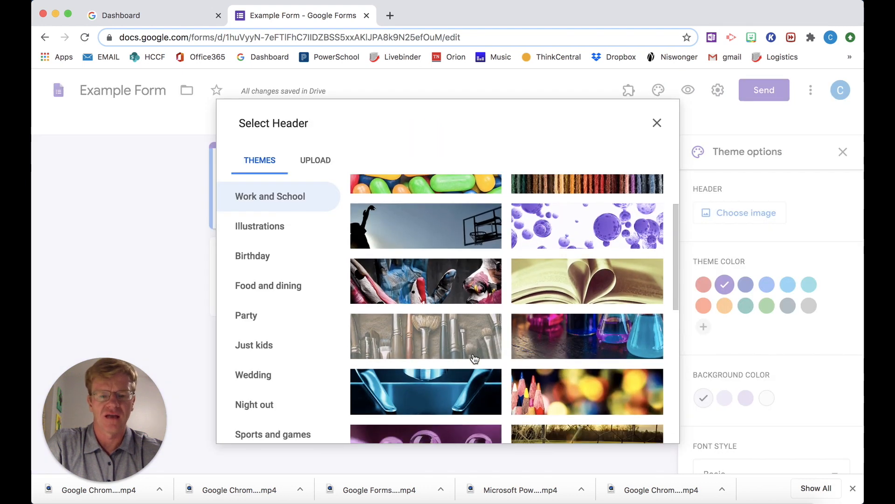
pyautogui.click(577, 295)
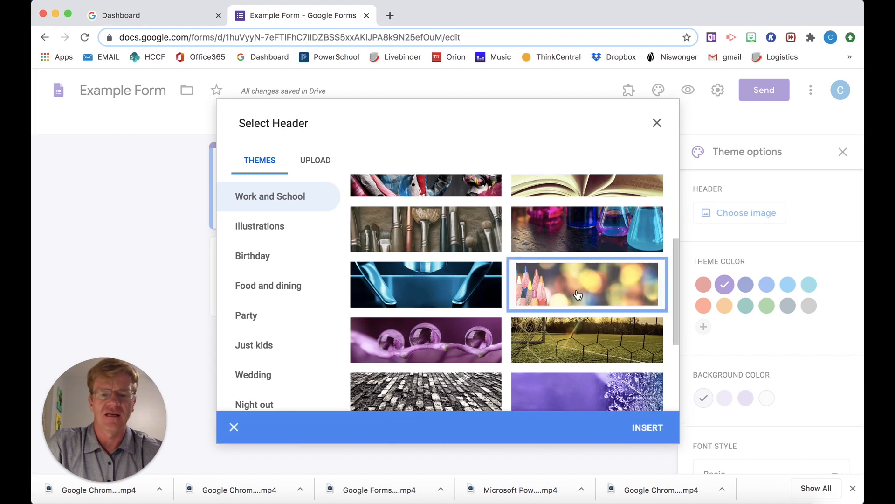
pyautogui.click(647, 428)
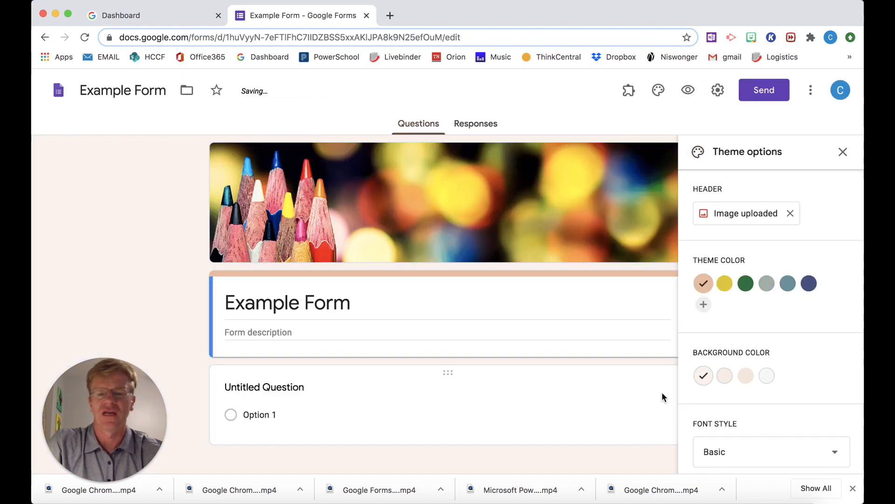
# Set the form's theme color to dark green and its background to the darkest green tint, and close the theme options
pyautogui.click(746, 284)
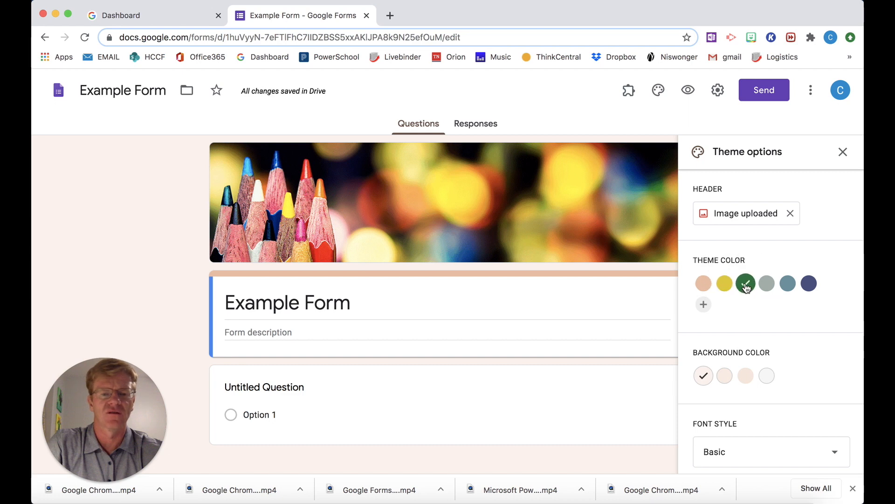
pyautogui.click(747, 377)
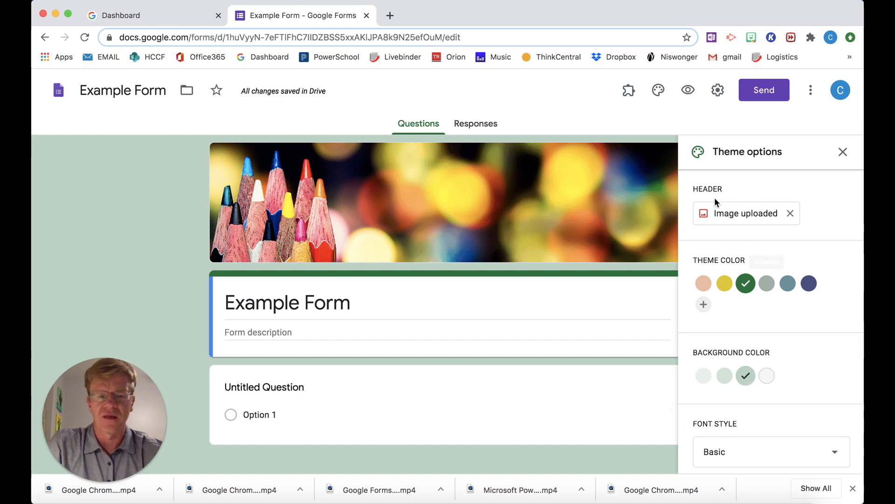
pyautogui.click(844, 154)
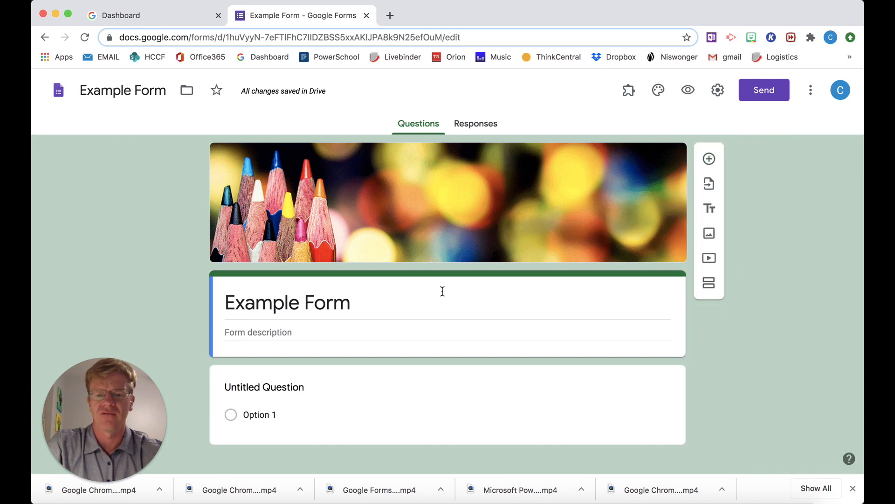
# Title the first question "Name" as a short answer question and make it required
pyautogui.scroll(-1, 412, 346)
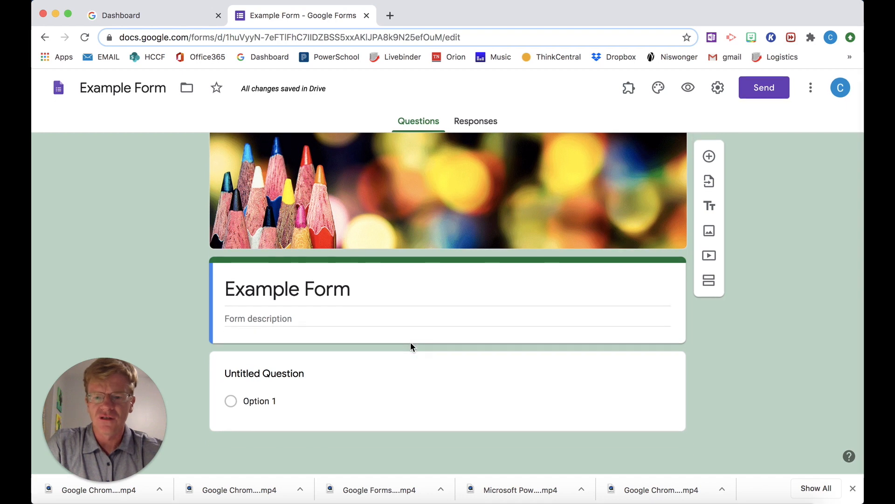
pyautogui.click(285, 378)
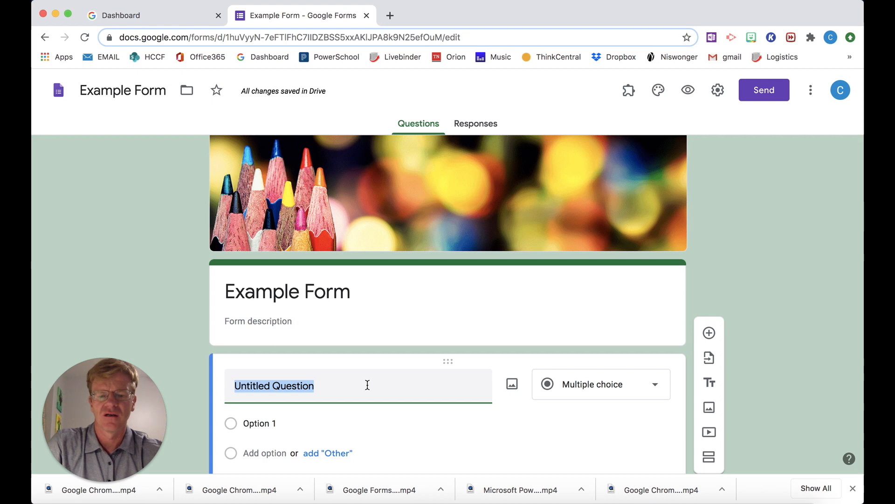
pyautogui.write('Name')
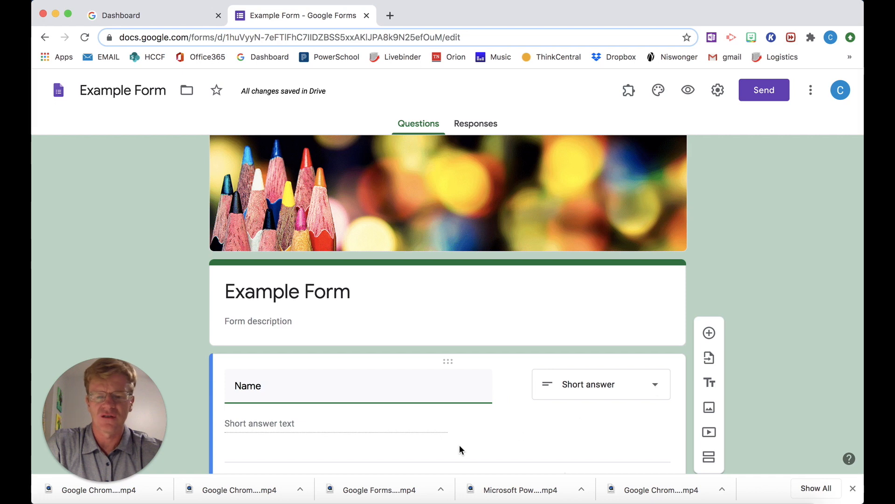
pyautogui.scroll(-3, 460, 444)
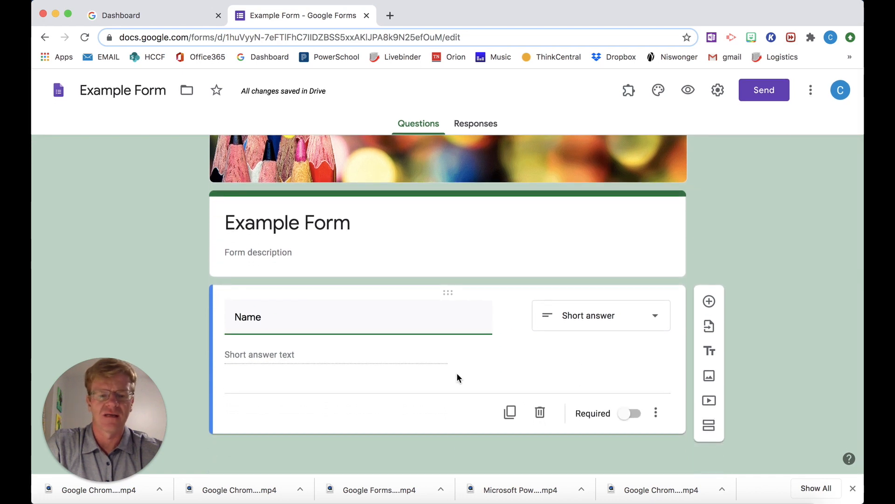
pyautogui.click(626, 415)
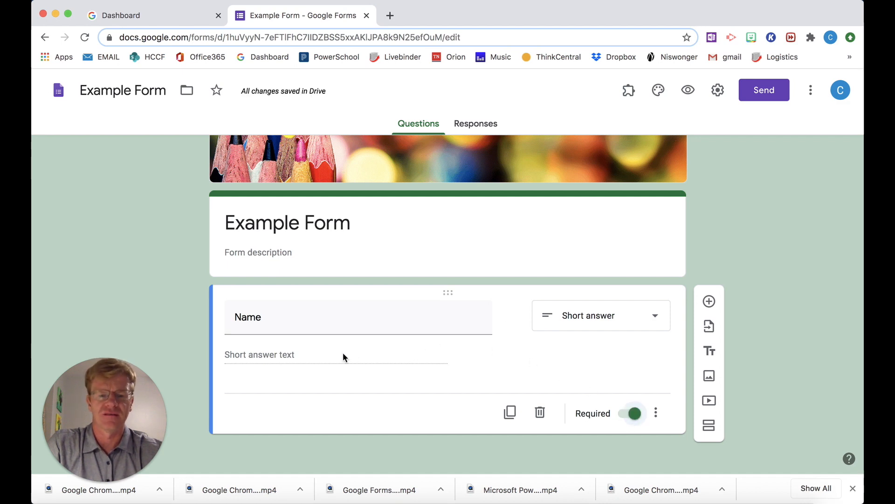
# Add a multiple choice question below Name titled "What continent is in the image?"
pyautogui.click(710, 302)
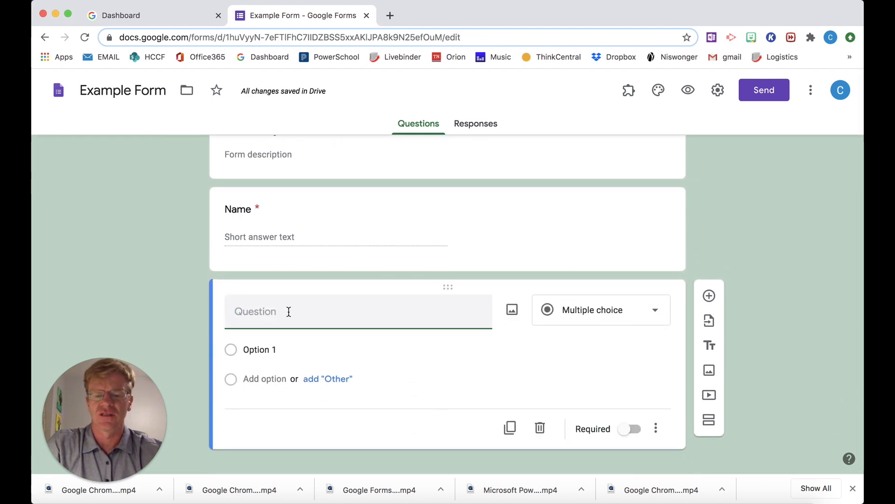
pyautogui.write('What ')
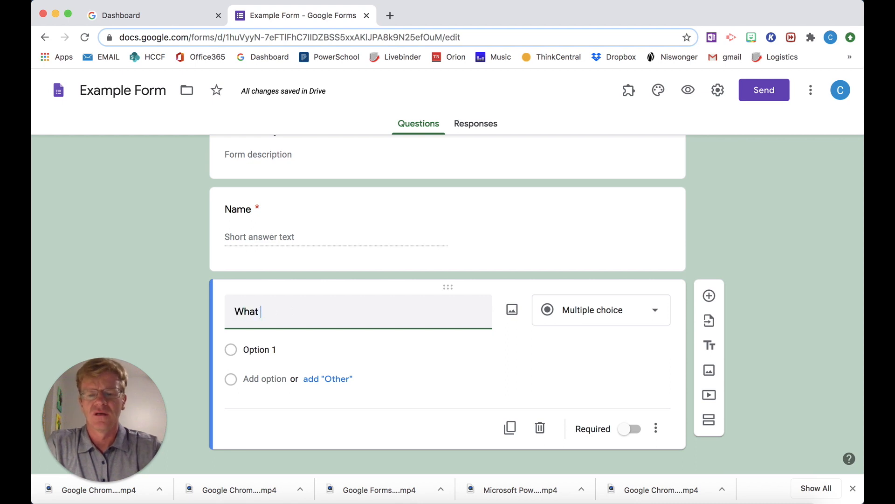
pyautogui.write('continent')
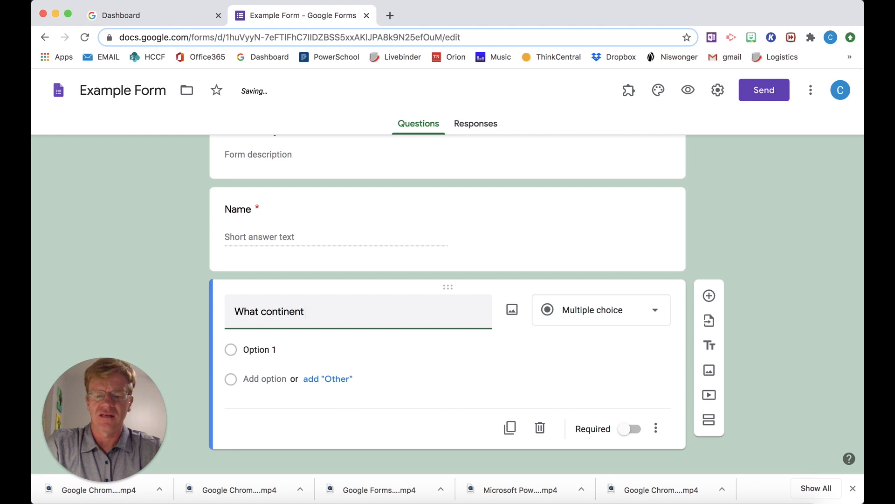
pyautogui.write(' is i')
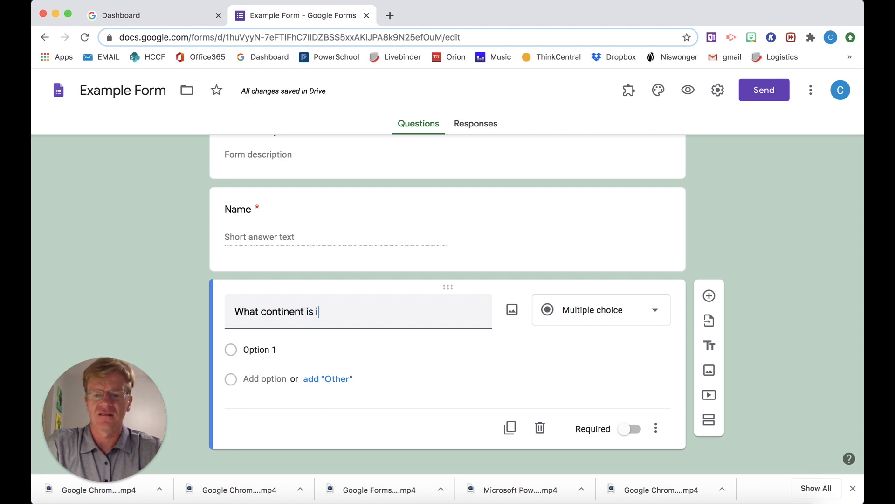
pyautogui.write('n the image')
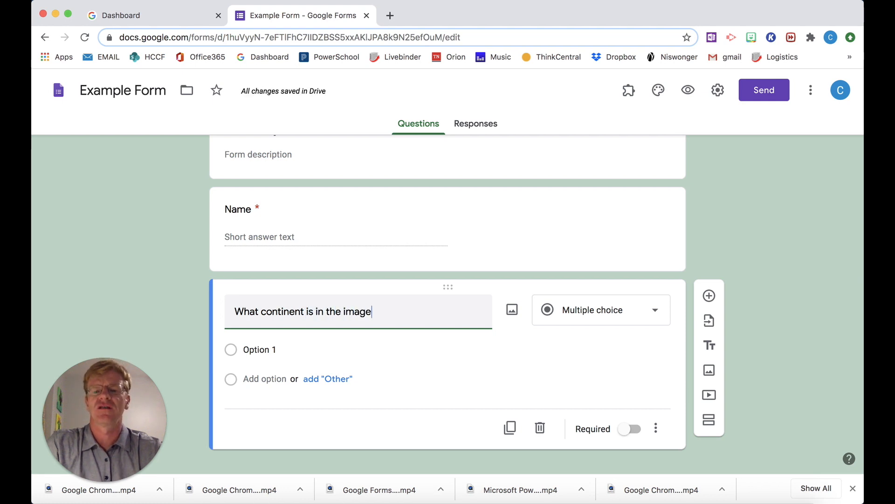
pyautogui.write('?')
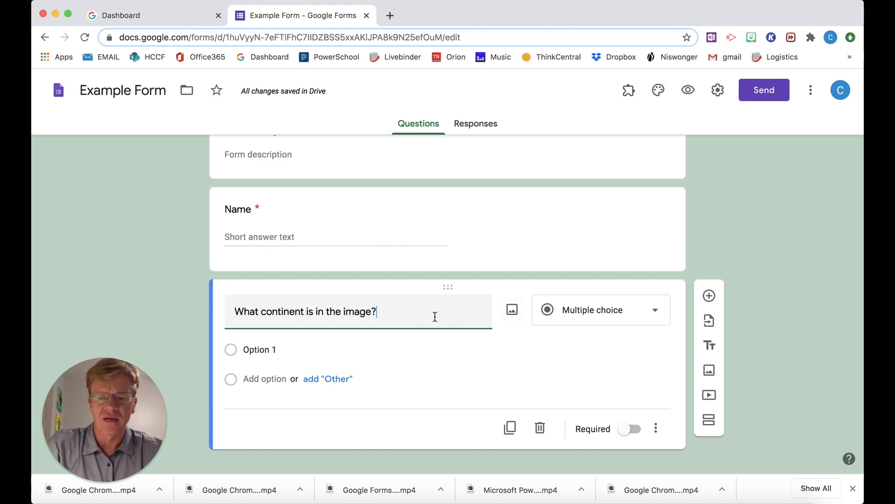
# Search Google images for "africa blank map" and insert the first grey Africa map into the continent question
pyautogui.click(513, 310)
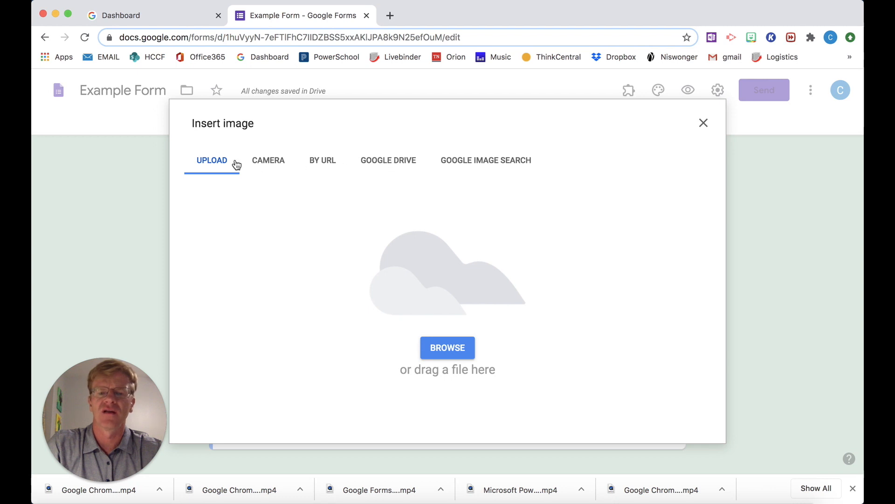
pyautogui.click(381, 166)
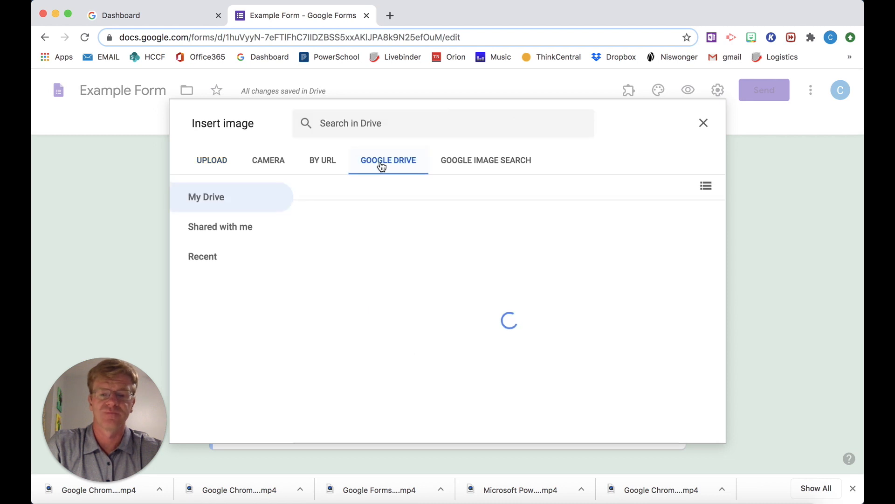
pyautogui.click(470, 162)
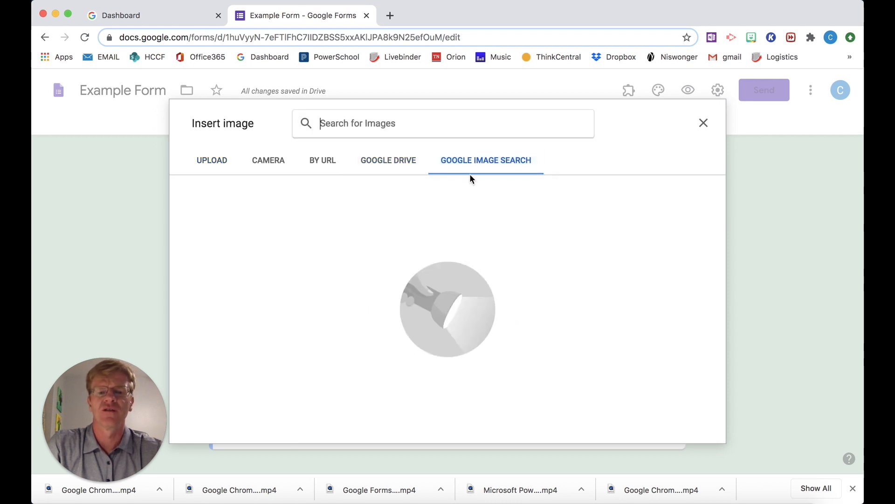
pyautogui.click(417, 118)
pyautogui.write('af')
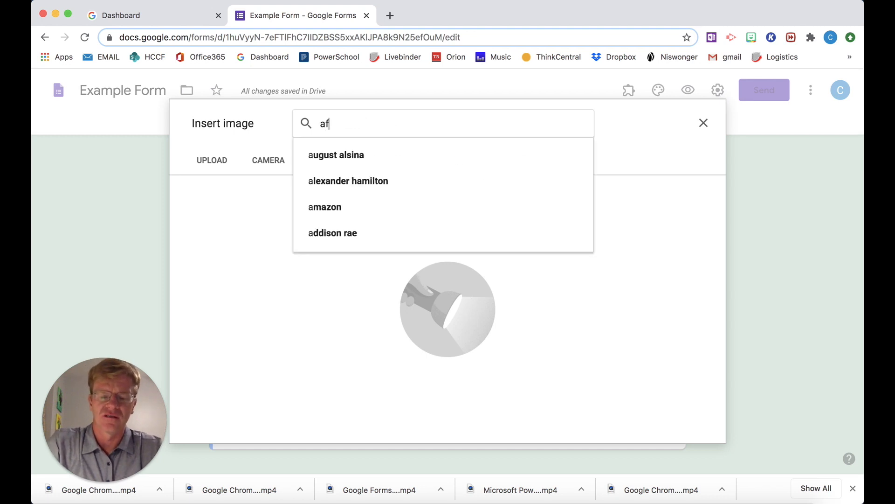
pyautogui.write('rica blank')
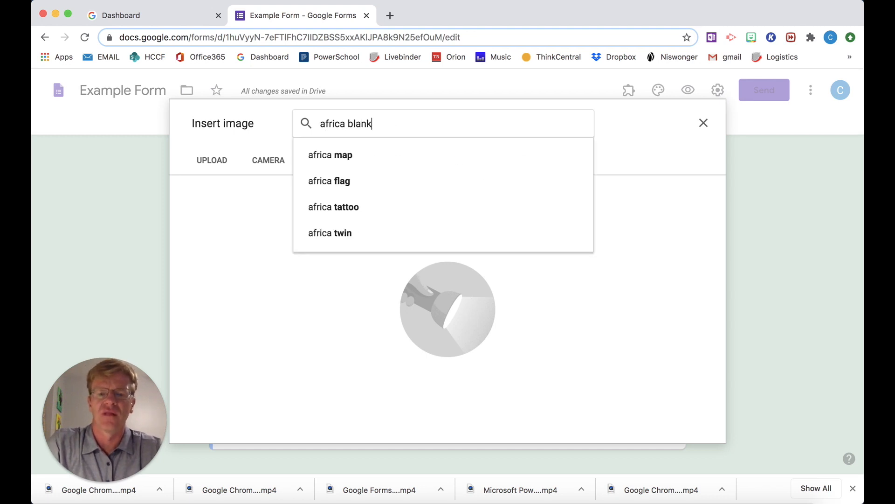
pyautogui.write(' map')
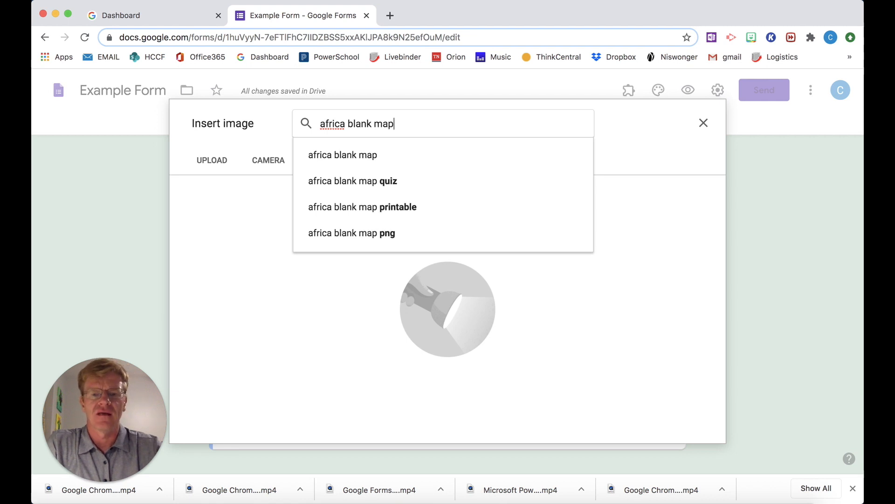
pyautogui.press('Return')
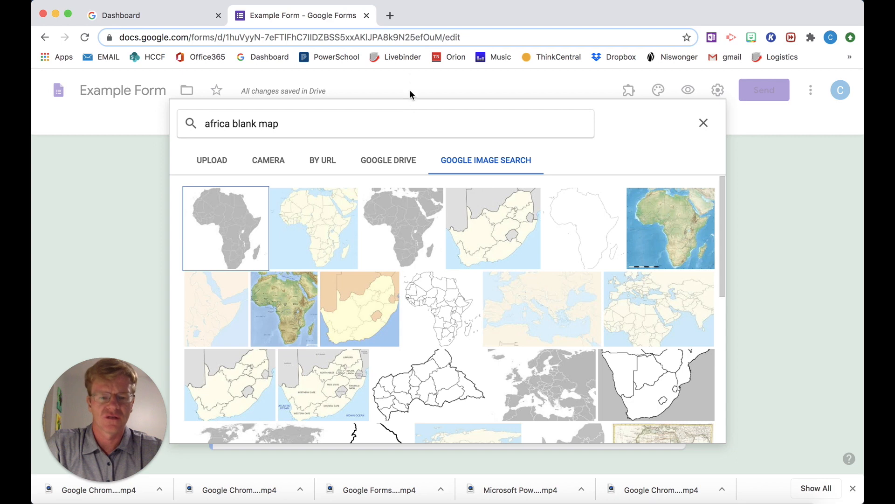
pyautogui.click(240, 223)
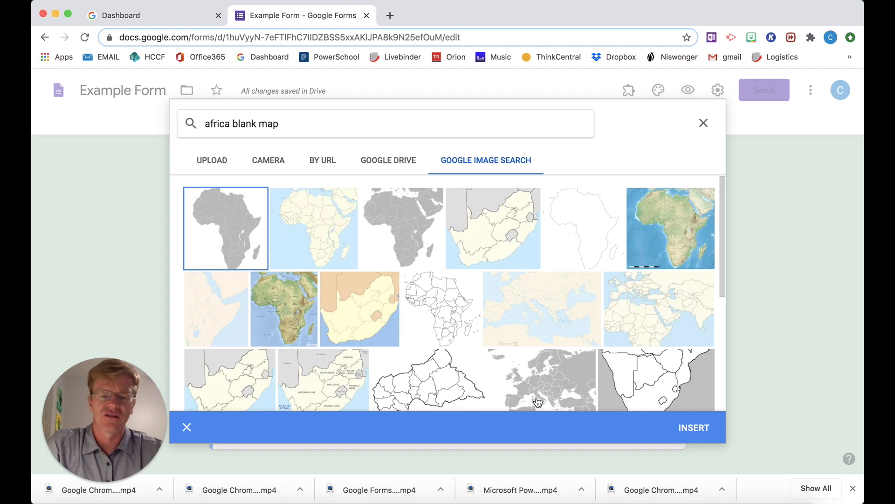
pyautogui.click(694, 428)
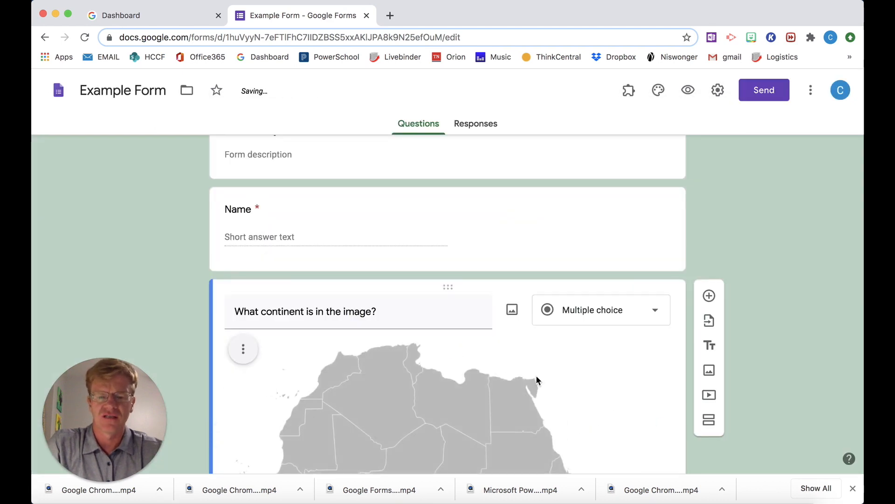
pyautogui.scroll(-10, 536, 375)
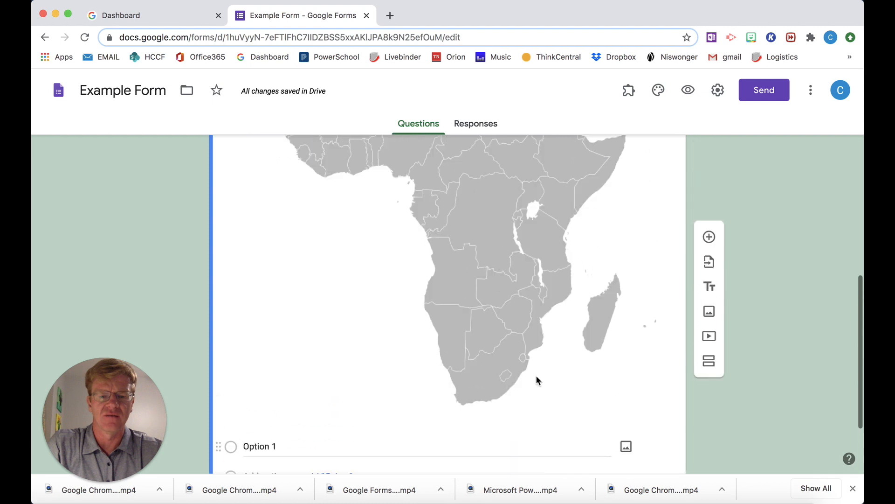
# Shrink the Africa map in the continent question proportionally to a little over a quarter of its inserted width
pyautogui.scroll(5, 536, 380)
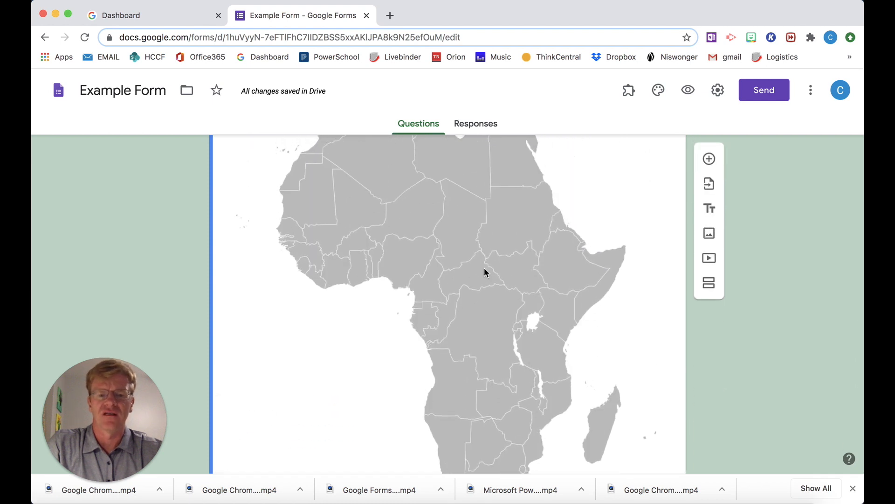
pyautogui.scroll(5, 484, 270)
pyautogui.click(435, 291)
pyautogui.scroll(-10, 436, 290)
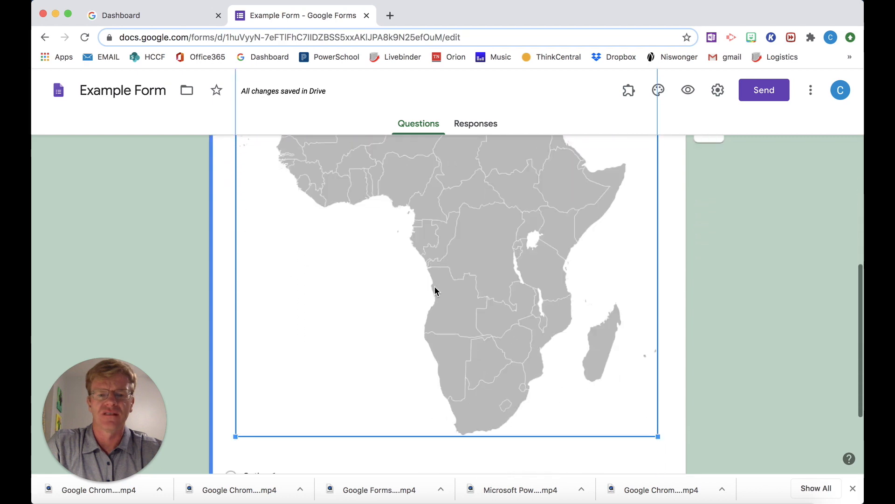
pyautogui.moveTo(659, 388); pyautogui.dragTo(345, 118)
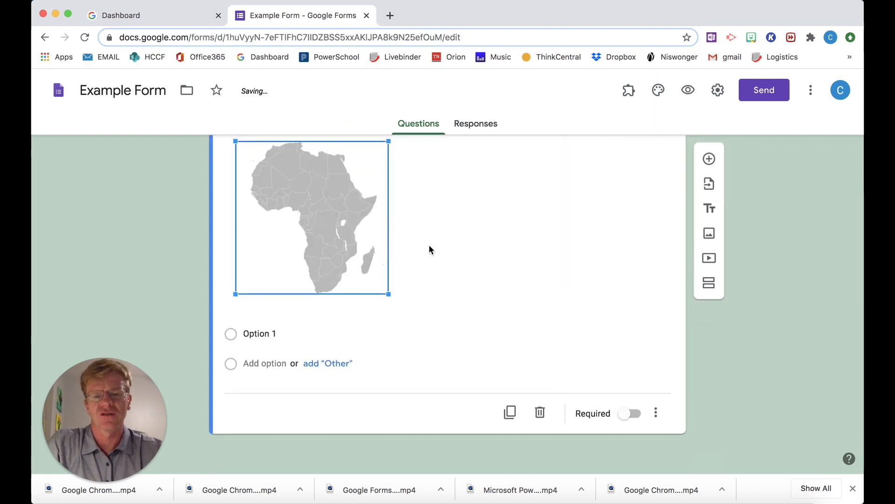
pyautogui.scroll(1, 420, 236)
pyautogui.moveTo(390, 343); pyautogui.dragTo(369, 318)
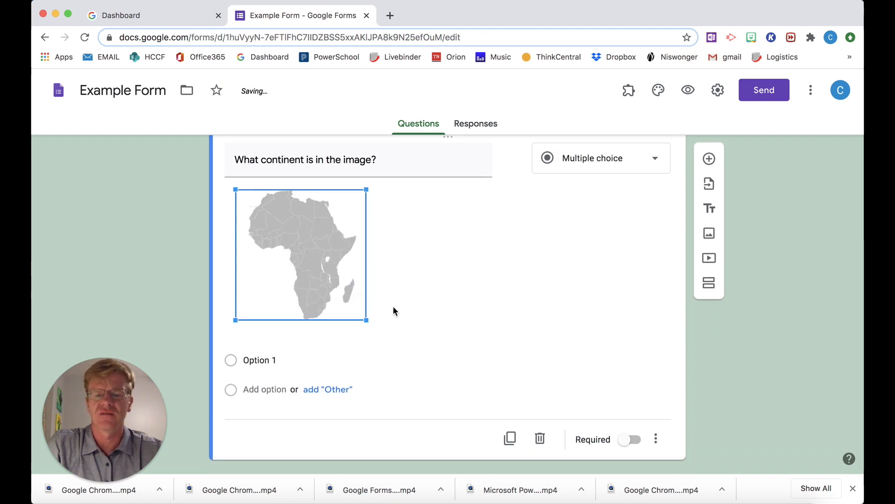
pyautogui.moveTo(367, 319); pyautogui.dragTo(349, 295)
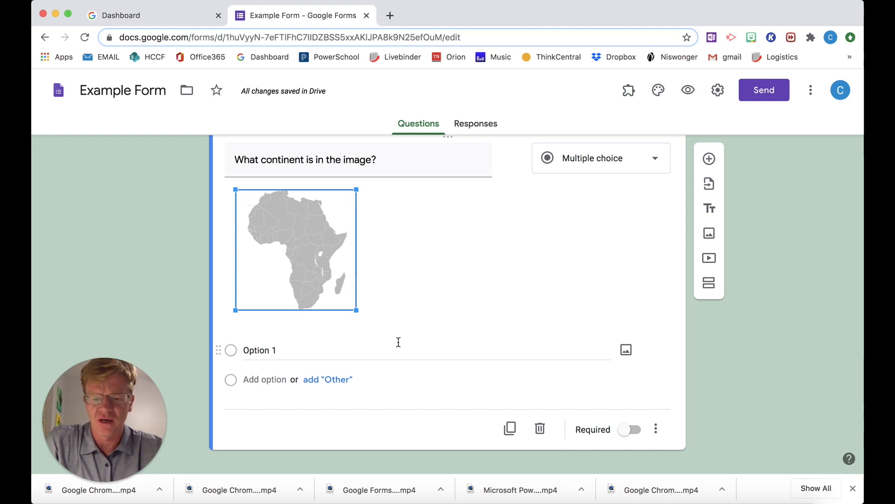
# Enter Africa, North America, South America and Europe as the four answer options of the continent question
pyautogui.click(288, 351)
pyautogui.write('A')
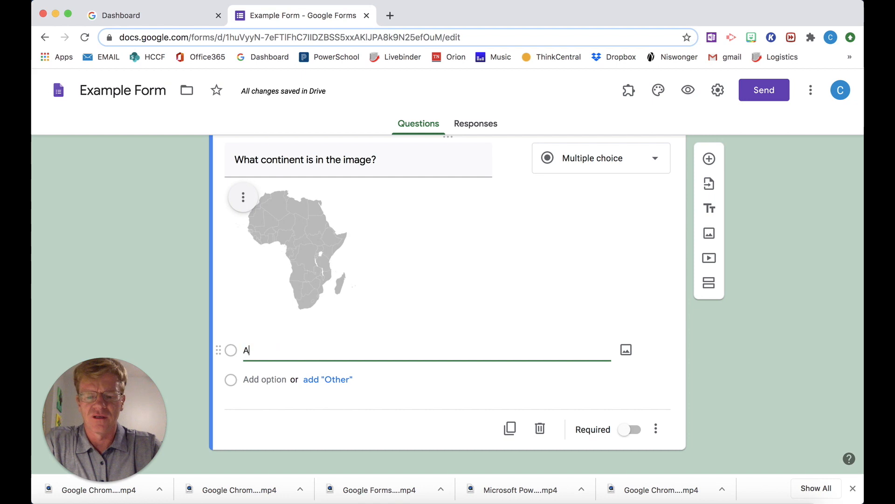
pyautogui.write('frica')
pyautogui.press('Return')
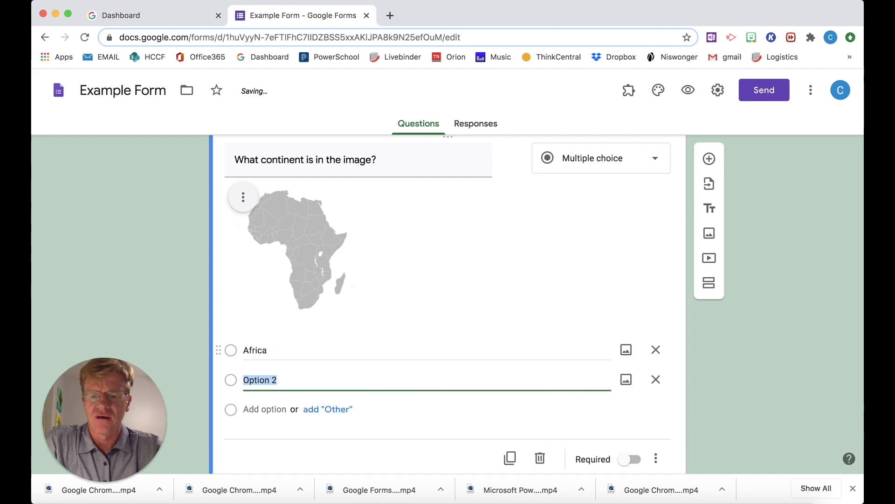
pyautogui.write('North')
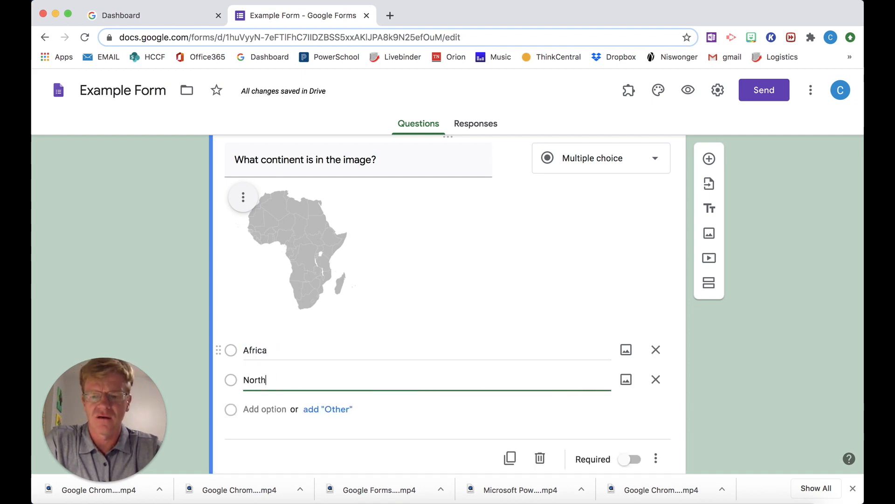
pyautogui.write(' America')
pyautogui.press('Return')
pyautogui.write('South Ameri')
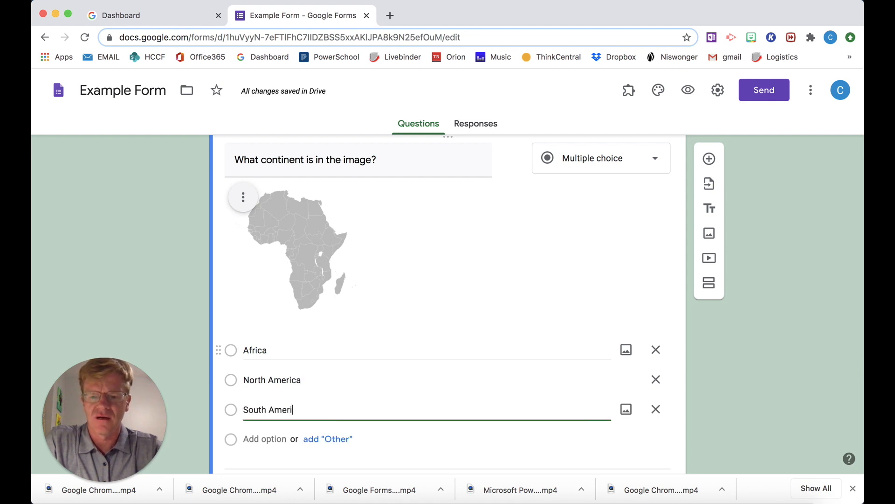
pyautogui.press('Return')
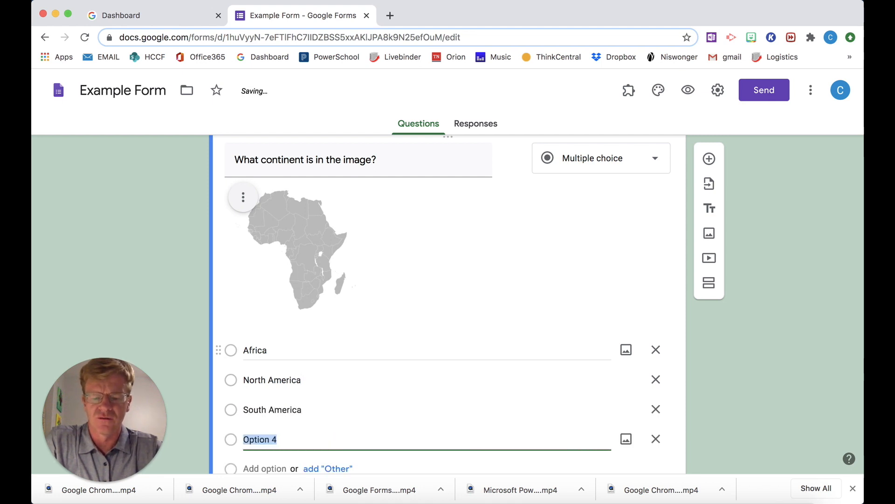
pyautogui.write('Europe')
pyautogui.scroll(-2, 418, 356)
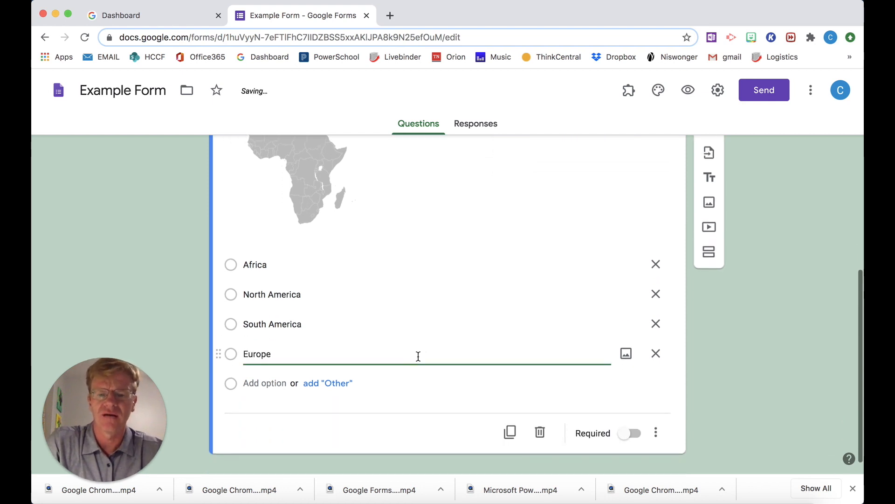
pyautogui.scroll(2, 419, 356)
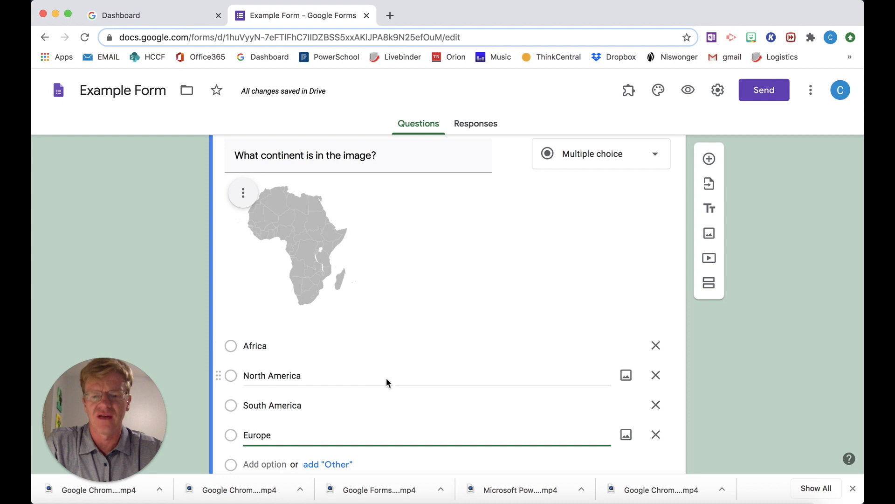
pyautogui.scroll(-3, 386, 378)
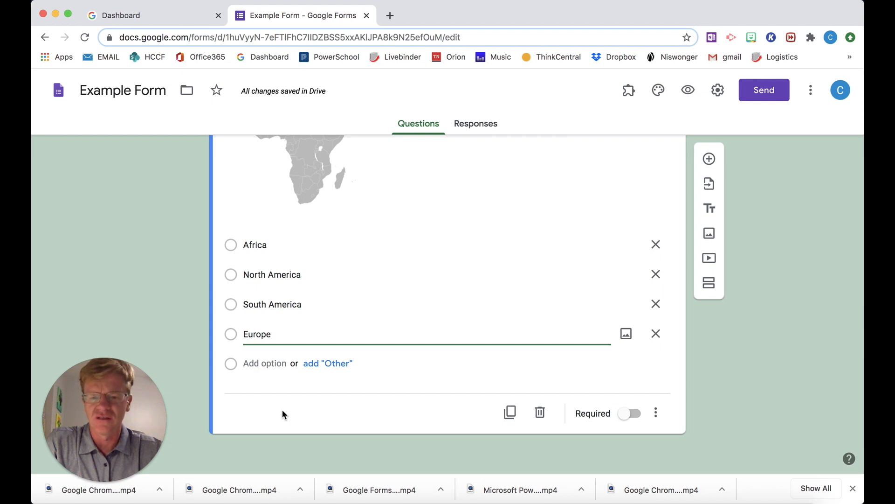
pyautogui.scroll(2, 281, 409)
pyautogui.scroll(1, 282, 410)
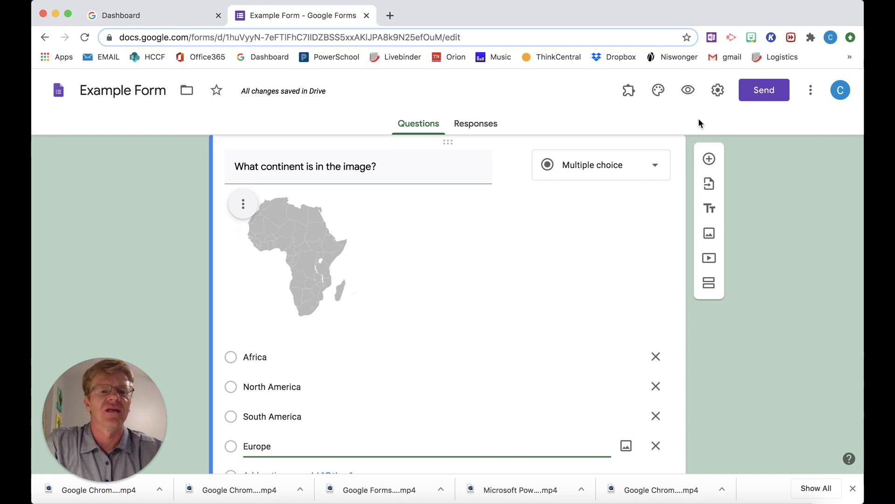
# Make the form a quiz in its settings and save, keeping grades released immediately after each submission
pyautogui.click(719, 98)
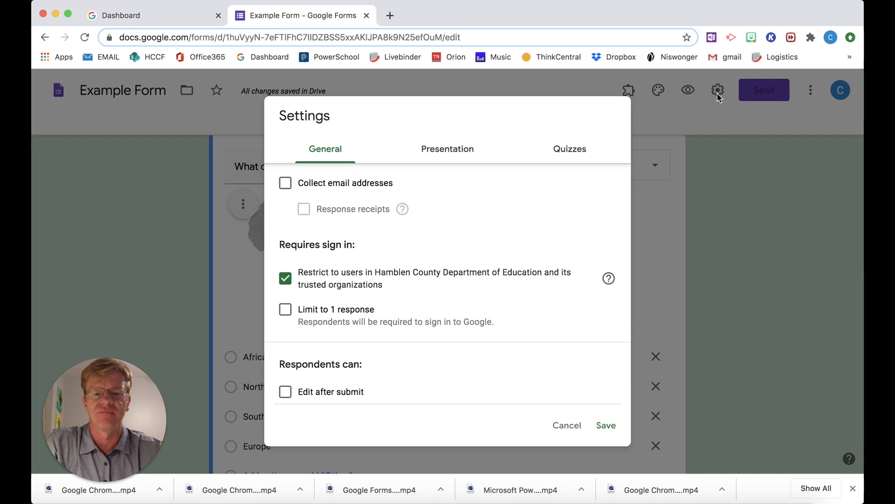
pyautogui.click(565, 151)
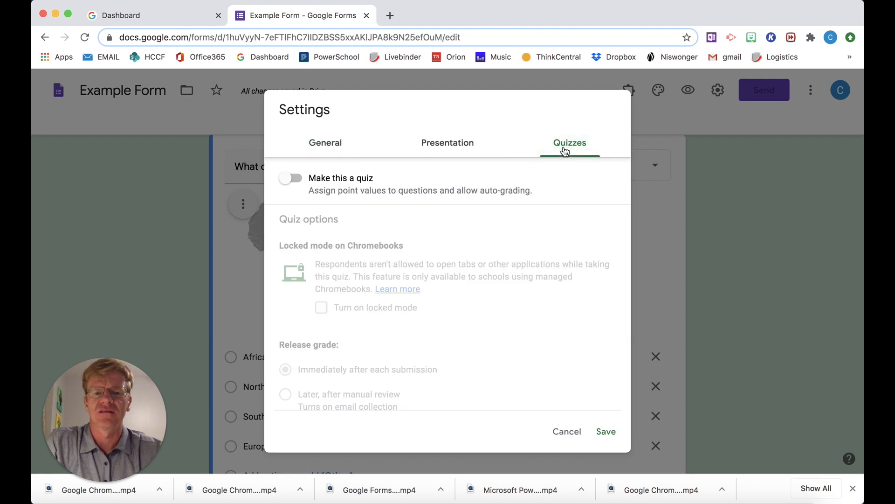
pyautogui.click(294, 181)
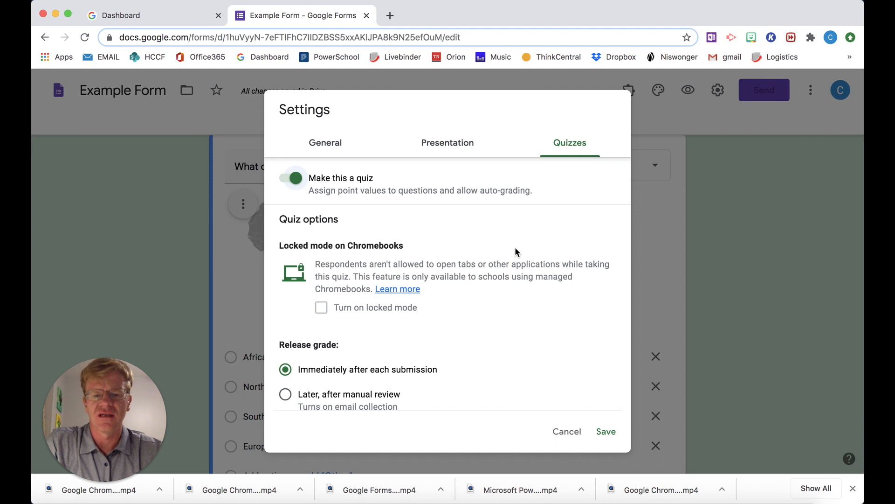
pyautogui.scroll(-3, 515, 251)
pyautogui.scroll(3, 516, 251)
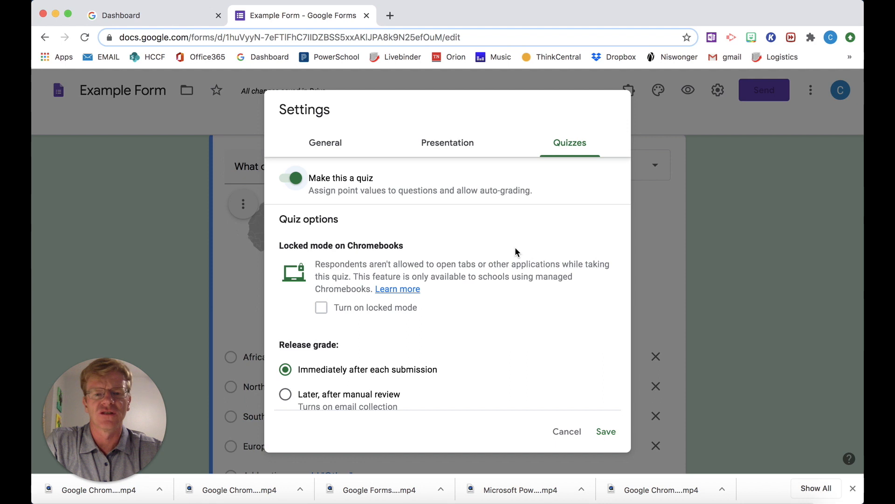
pyautogui.click(605, 437)
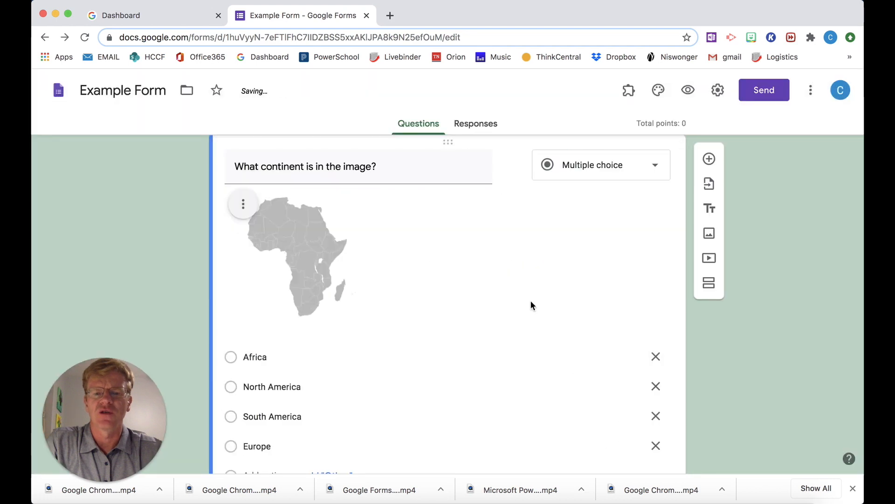
# Set the continent question's answer key to 10 points with Africa as the correct answer, and finish the key
pyautogui.scroll(-5, 529, 304)
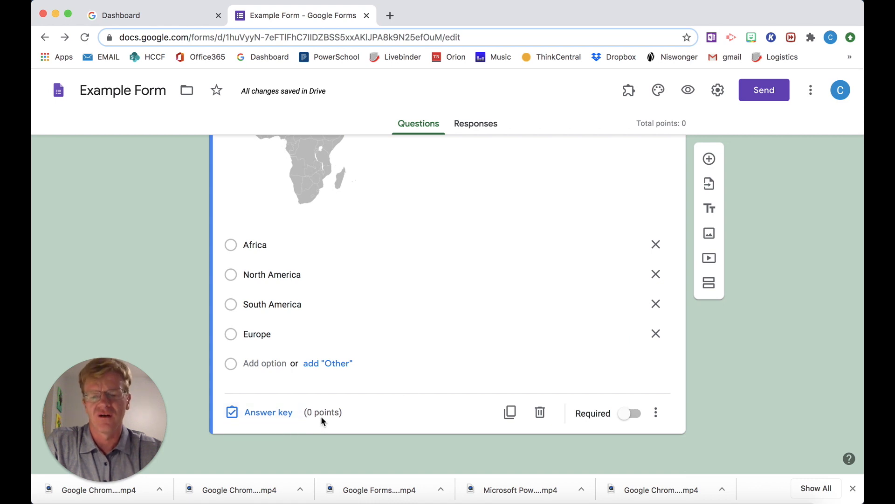
pyautogui.click(274, 413)
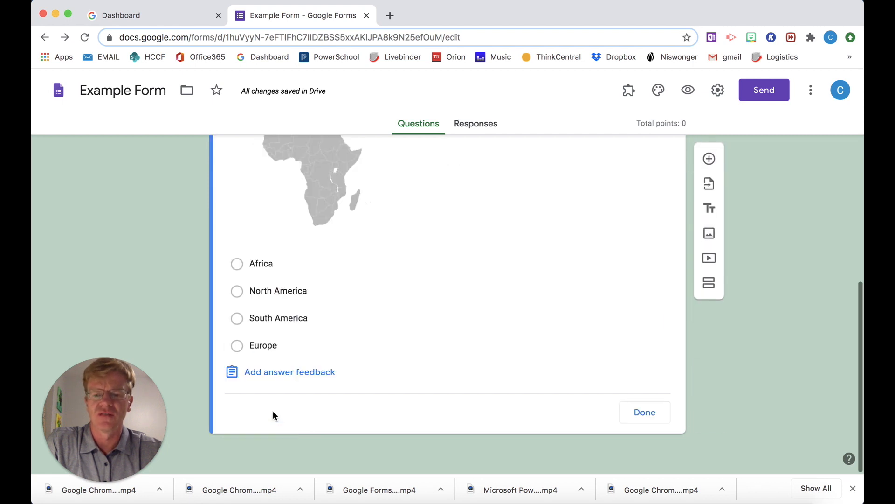
pyautogui.scroll(3, 435, 234)
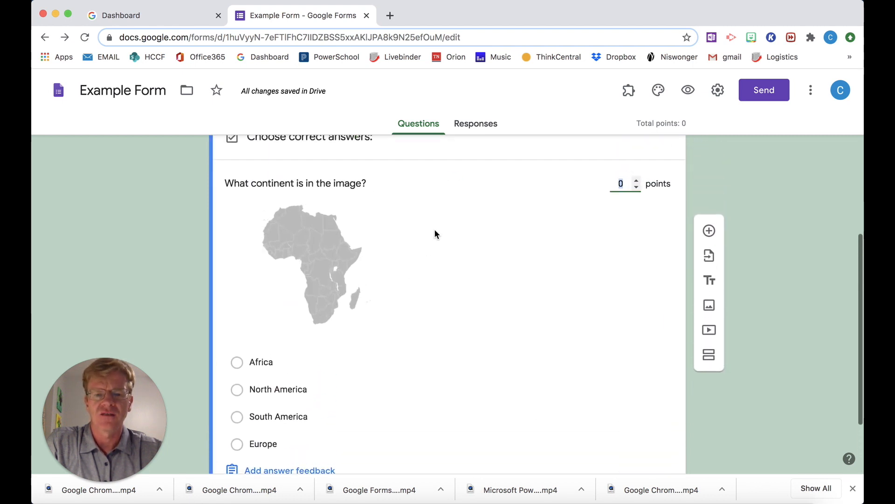
pyautogui.write('10')
pyautogui.scroll(-1, 405, 315)
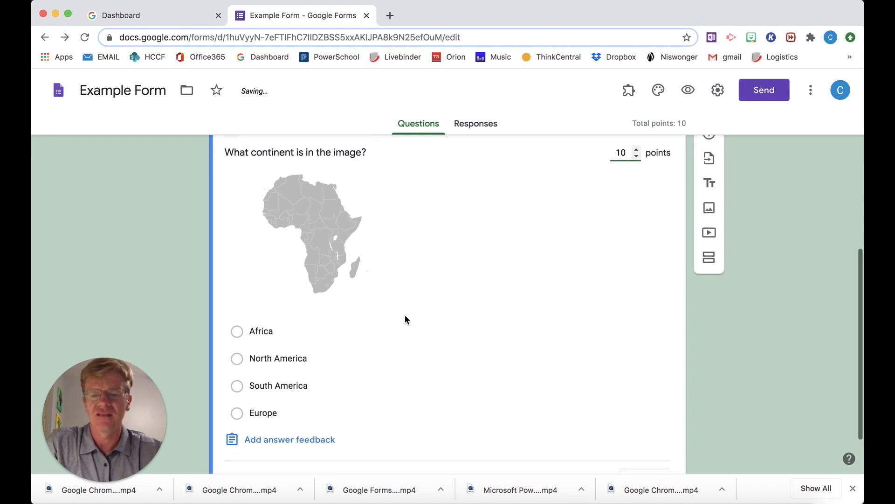
pyautogui.click(238, 332)
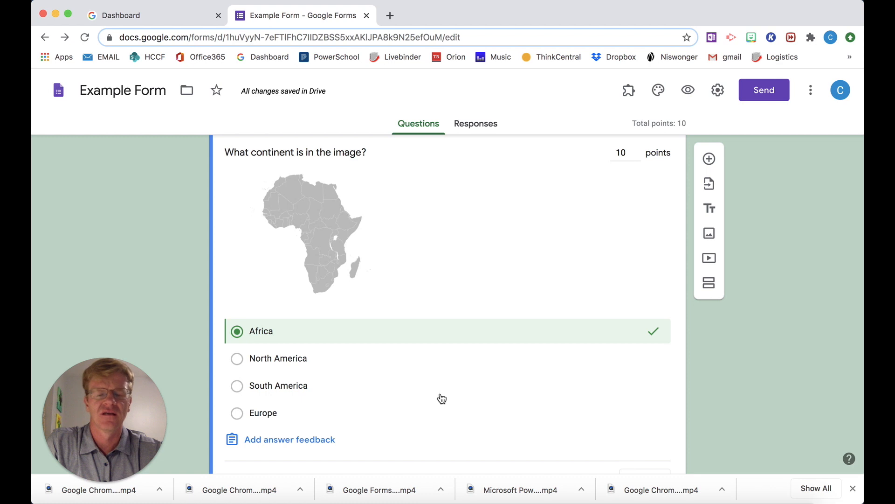
pyautogui.scroll(-3, 440, 397)
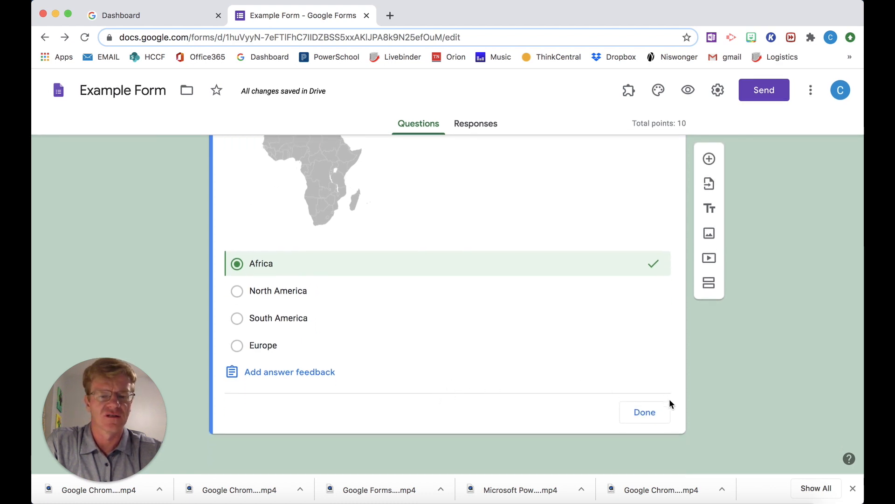
pyautogui.click(646, 413)
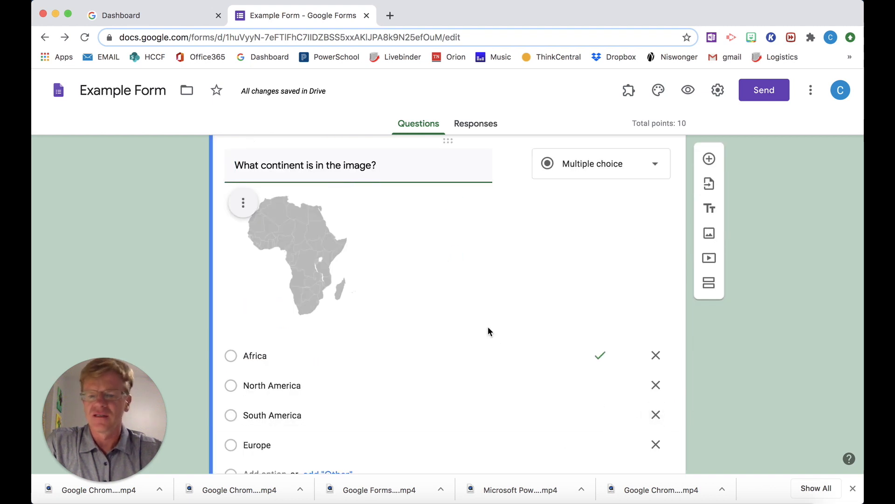
# Duplicate the continent question together with its map, answer options and answer key
pyautogui.scroll(-1, 487, 331)
pyautogui.scroll(-5, 488, 331)
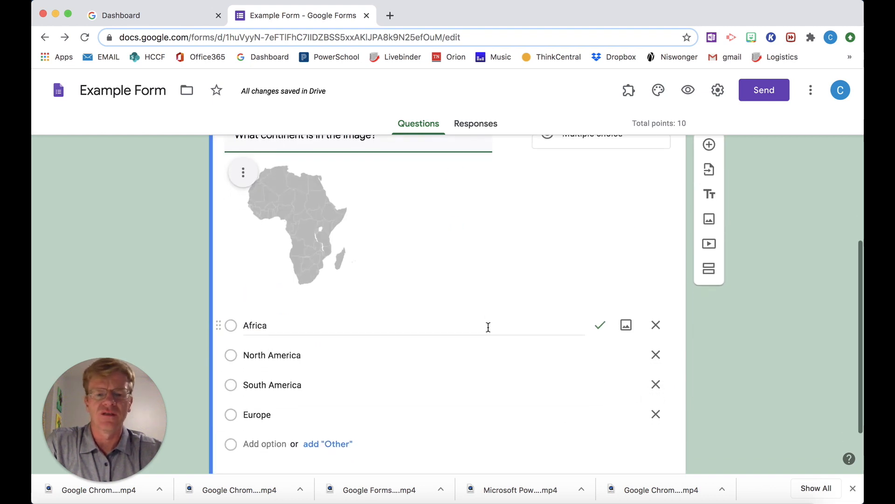
pyautogui.scroll(7, 488, 331)
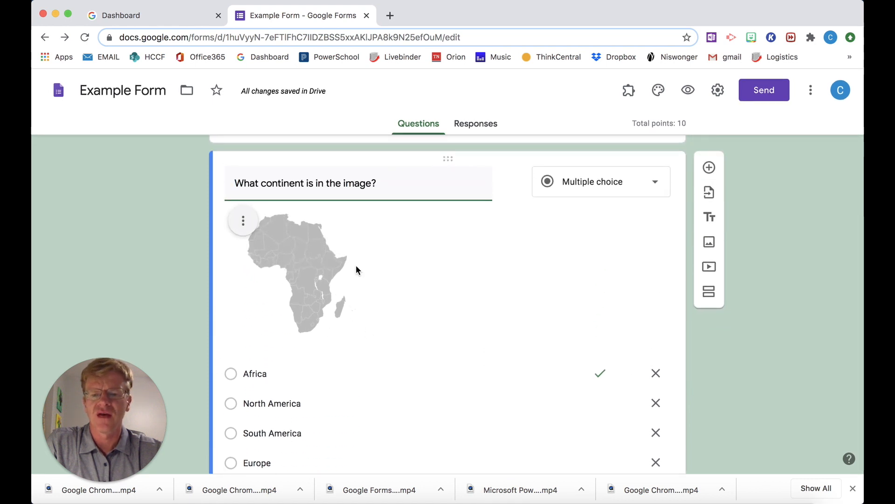
pyautogui.scroll(-7, 409, 304)
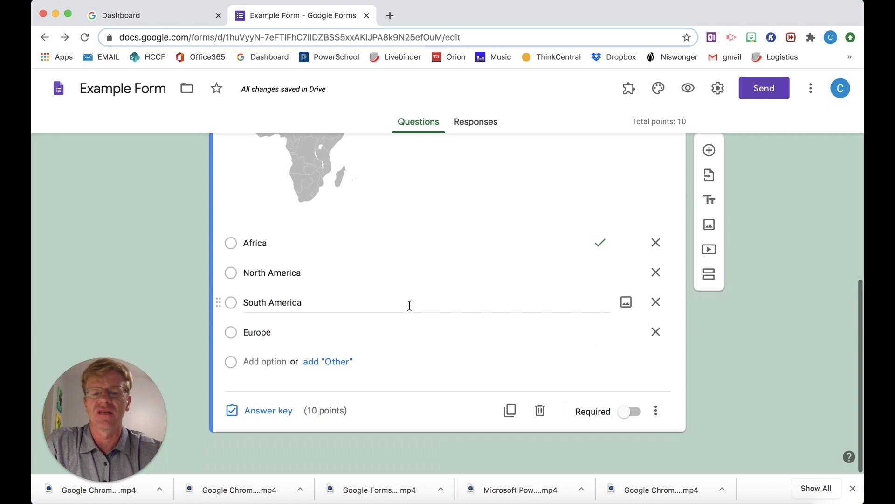
pyautogui.click(511, 412)
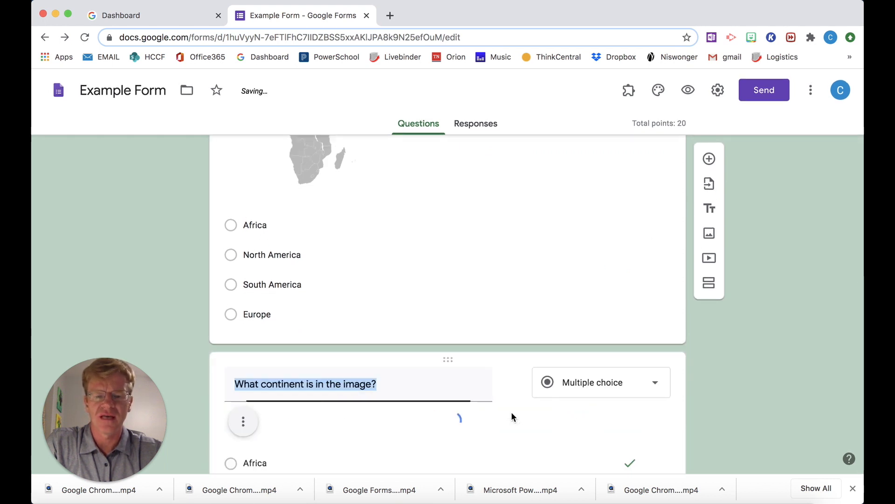
# Replace the duplicated question's Africa map with the grey North America map found through a Google image search for "north america map blank"
pyautogui.scroll(-5, 516, 278)
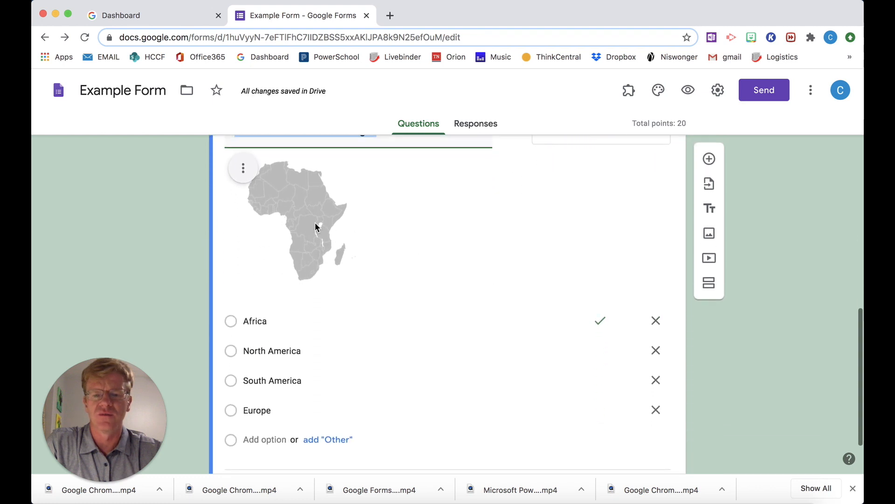
pyautogui.scroll(-3, 455, 278)
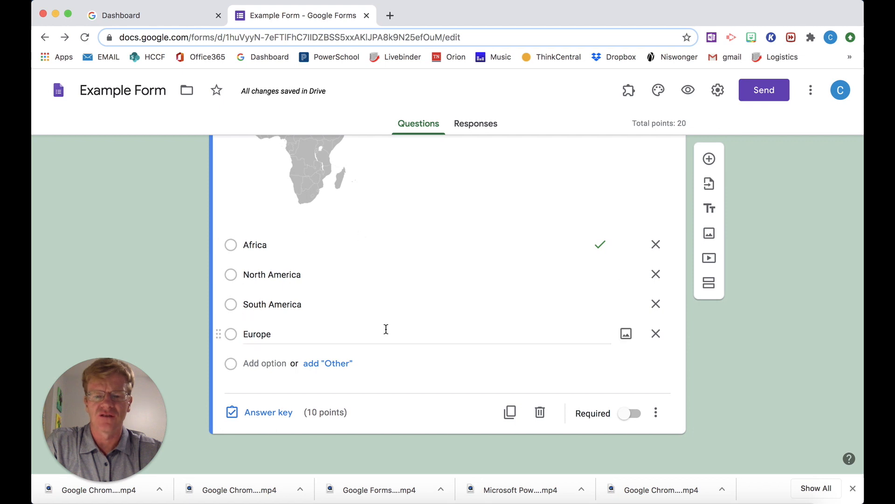
pyautogui.scroll(5, 386, 330)
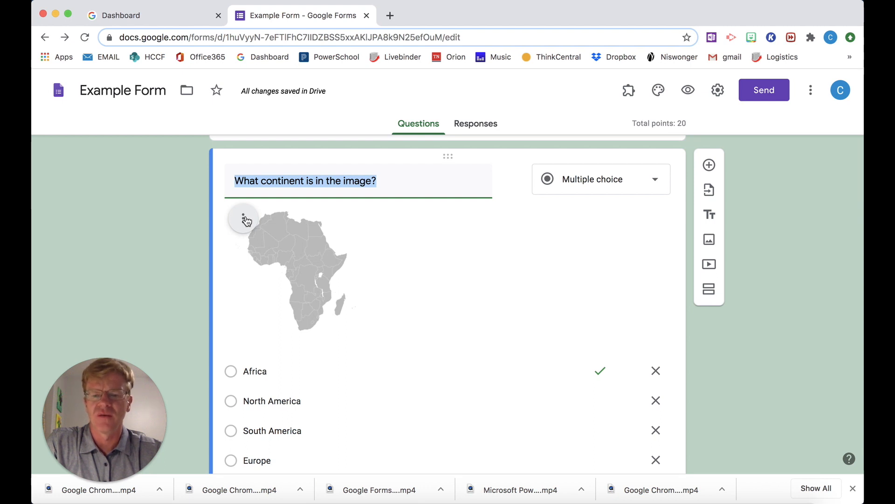
pyautogui.click(244, 219)
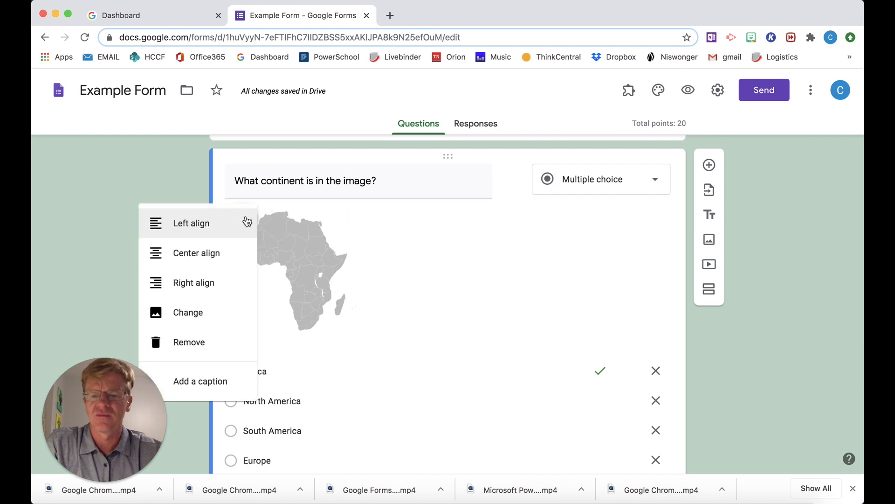
pyautogui.click(206, 317)
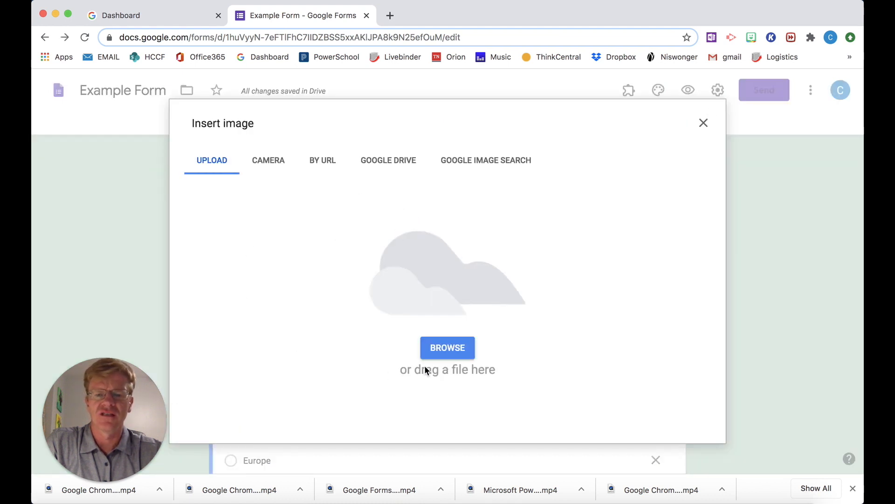
pyautogui.click(498, 165)
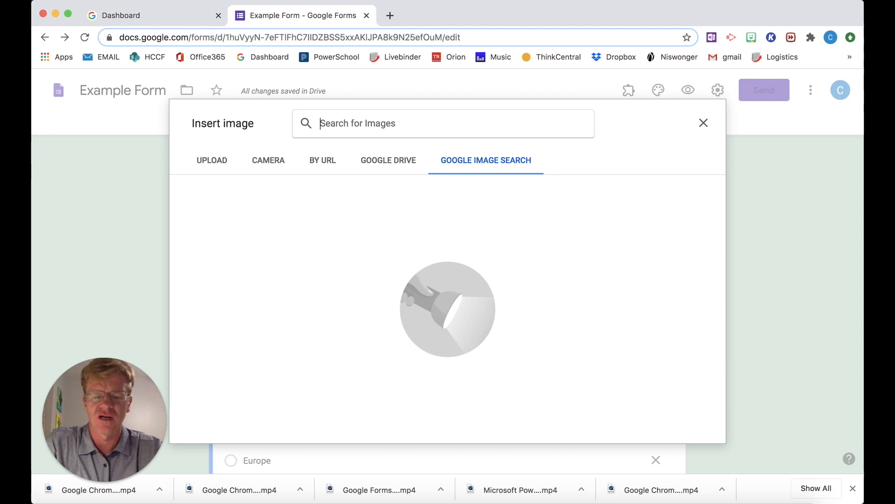
pyautogui.write('north america')
pyautogui.press('BackSpace')
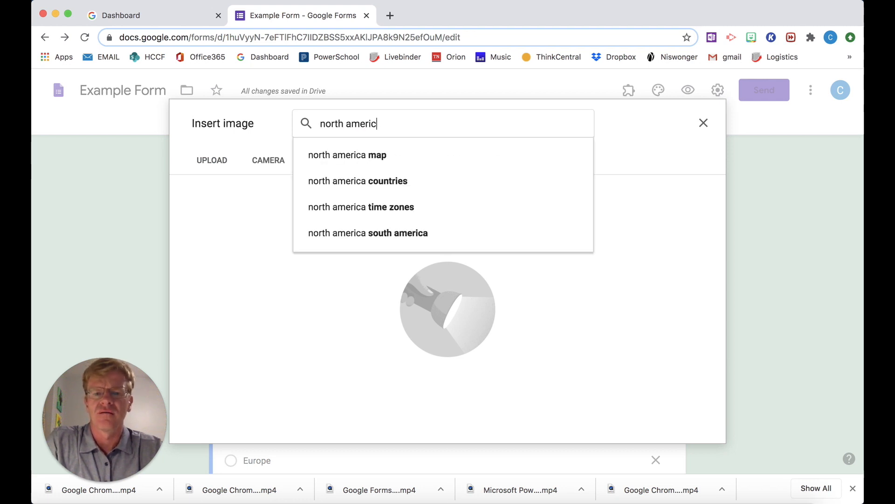
pyautogui.write('a map blank')
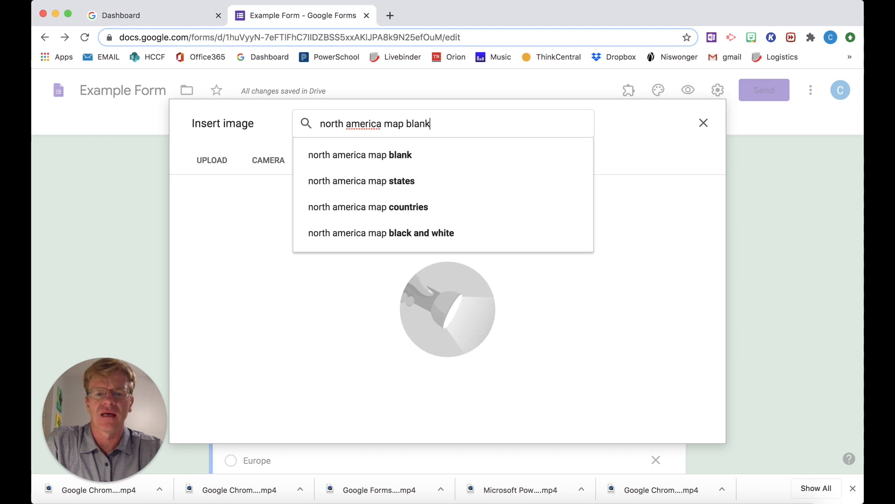
pyautogui.press('Return')
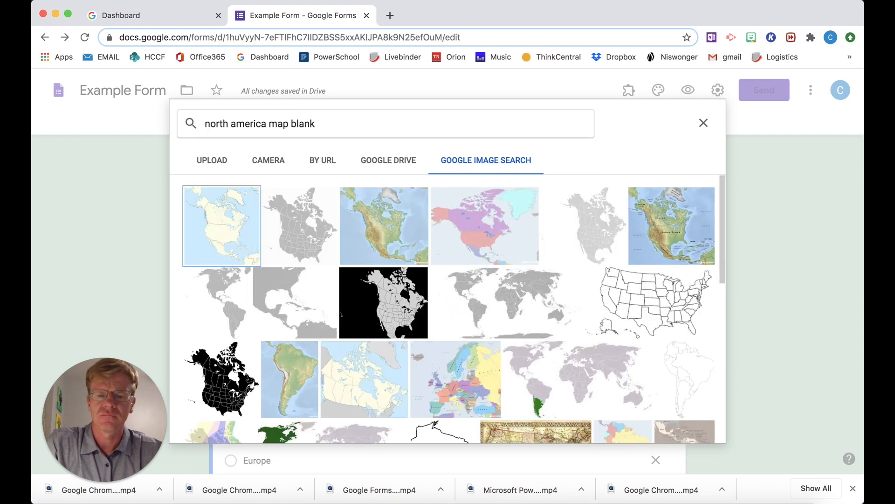
pyautogui.click(300, 246)
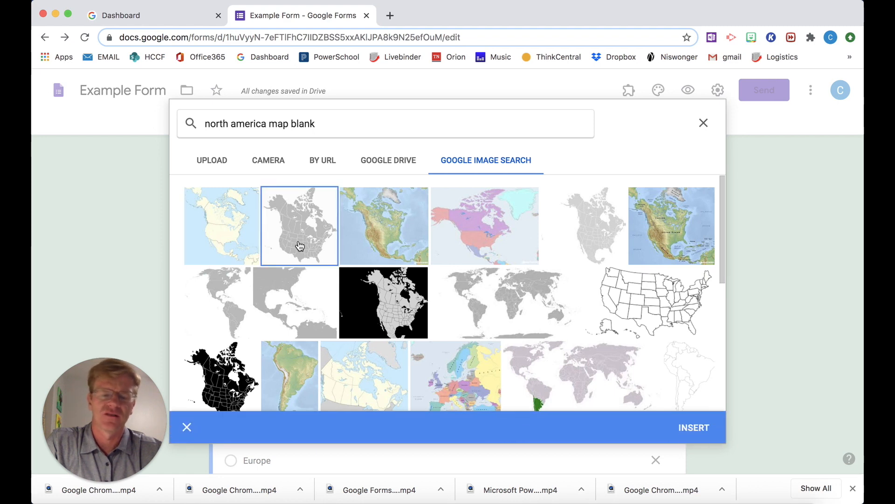
pyautogui.click(695, 427)
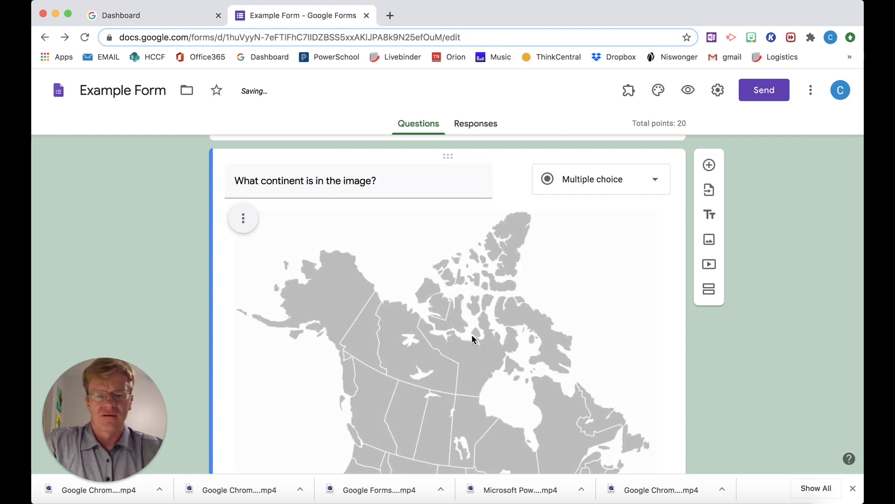
# Shrink the North America map to about the size of the Africa map in the previous question
pyautogui.click(472, 337)
pyautogui.scroll(-5, 472, 337)
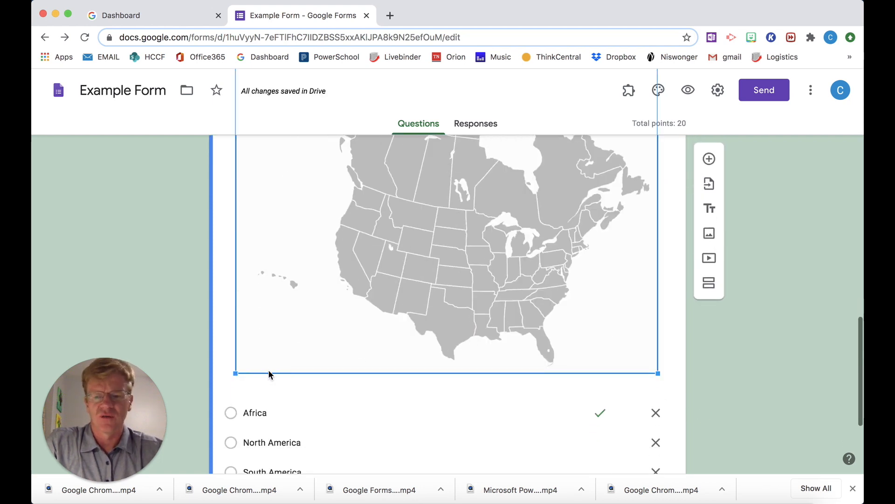
pyautogui.moveTo(236, 373); pyautogui.dragTo(545, 125)
pyautogui.scroll(3, 407, 287)
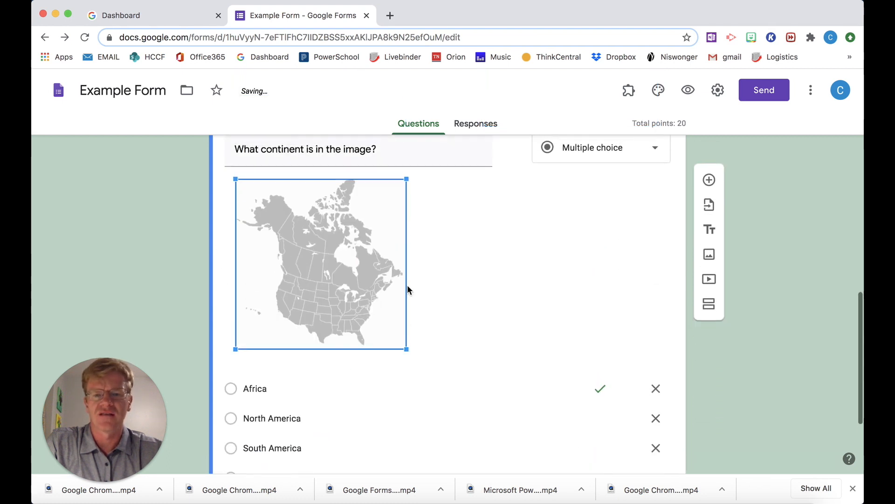
pyautogui.moveTo(407, 348); pyautogui.dragTo(362, 283)
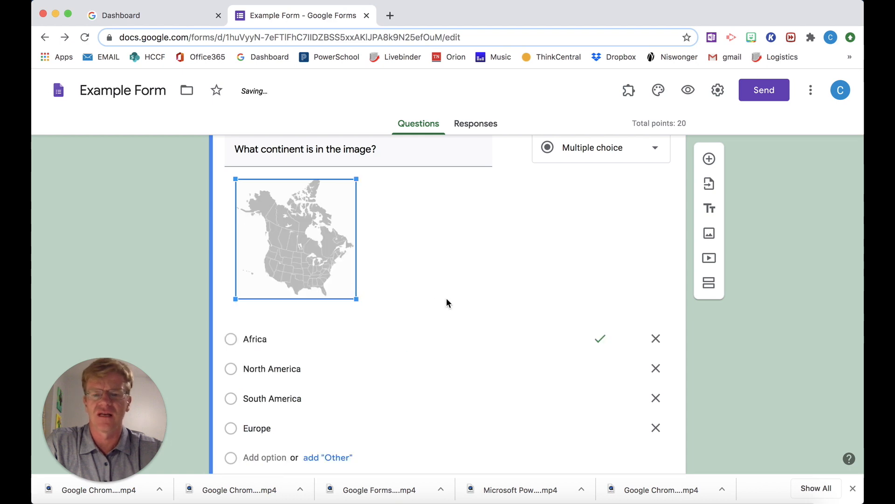
# Change the duplicated question's correct answer from Africa to North America in its answer key, and finish the key
pyautogui.scroll(-3, 446, 302)
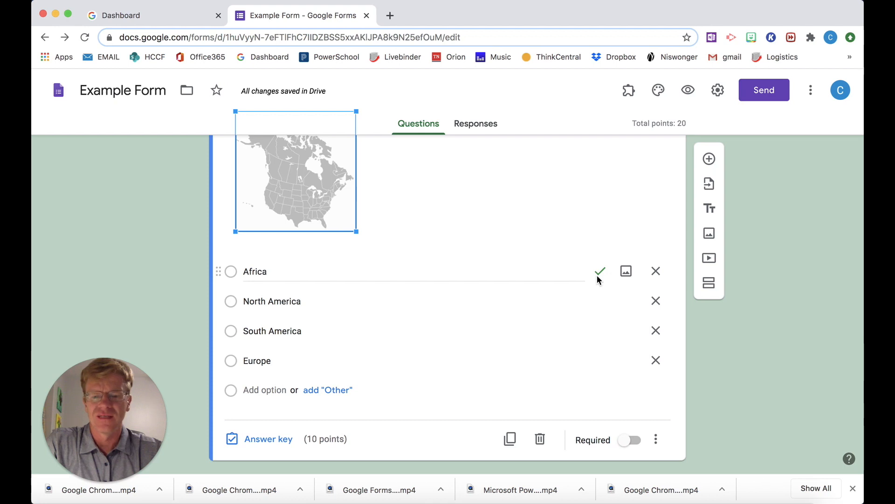
pyautogui.scroll(4, 513, 239)
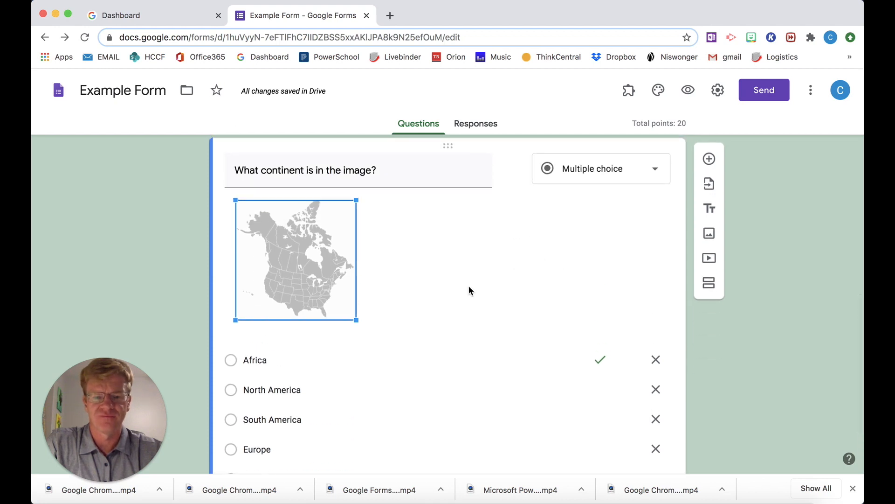
pyautogui.scroll(-3, 469, 287)
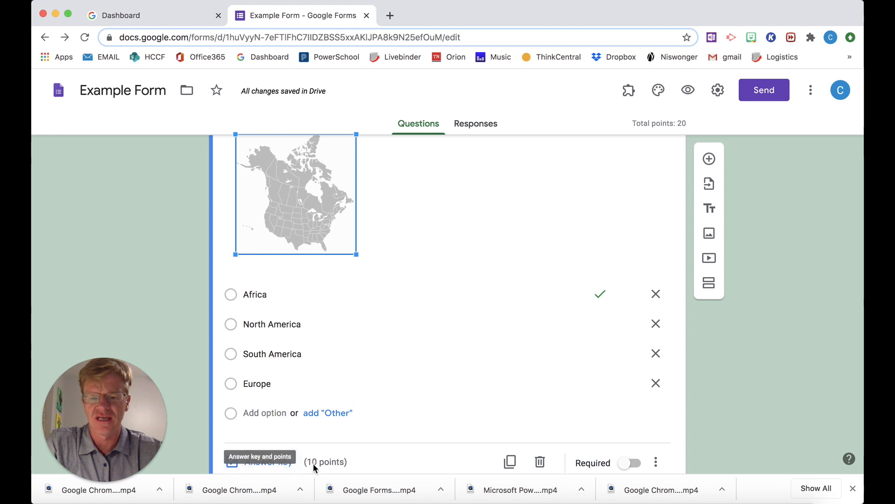
pyautogui.click(286, 468)
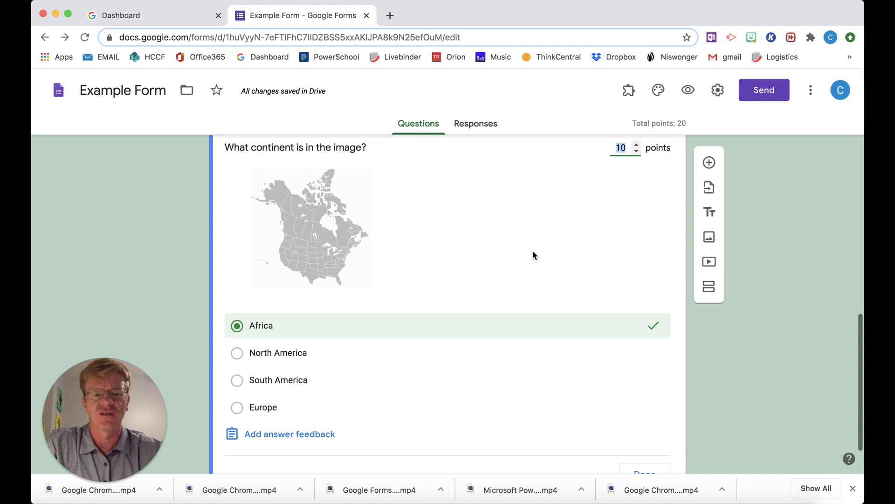
pyautogui.click(246, 333)
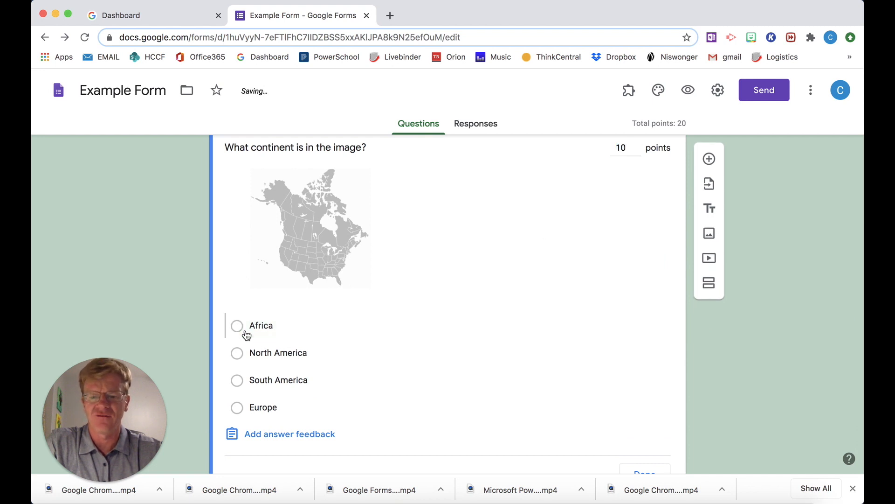
pyautogui.click(236, 353)
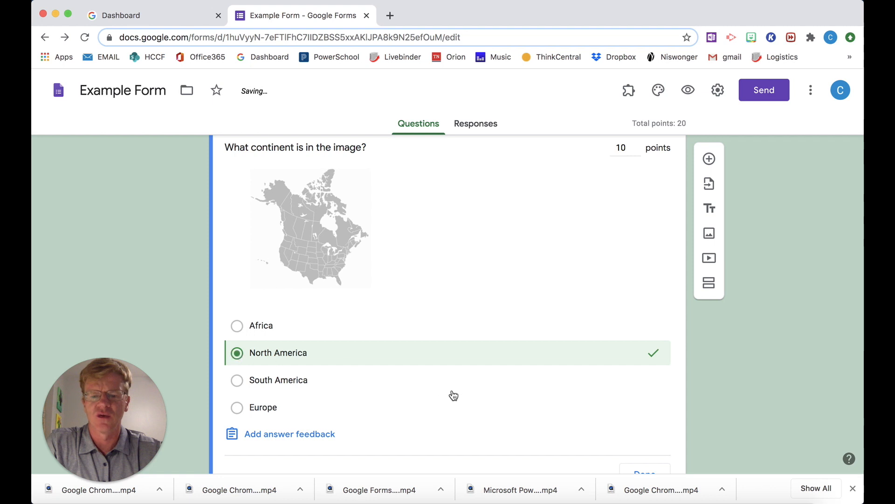
pyautogui.scroll(-2, 452, 392)
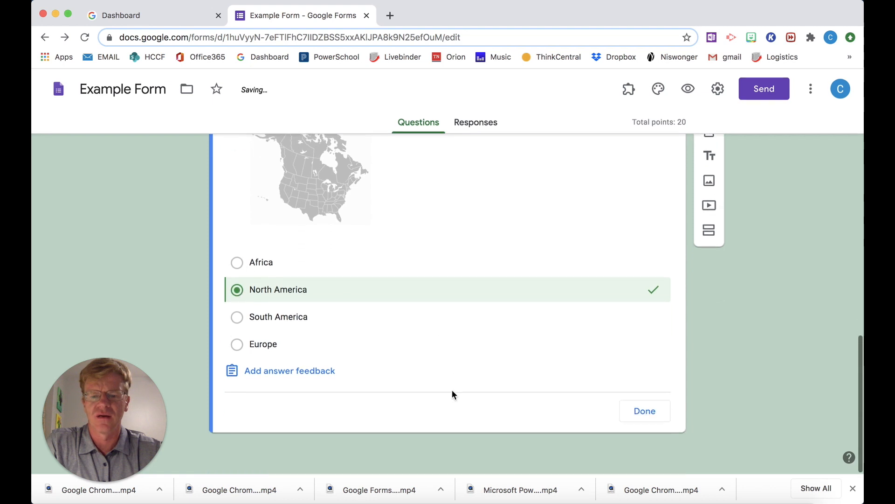
pyautogui.click(635, 413)
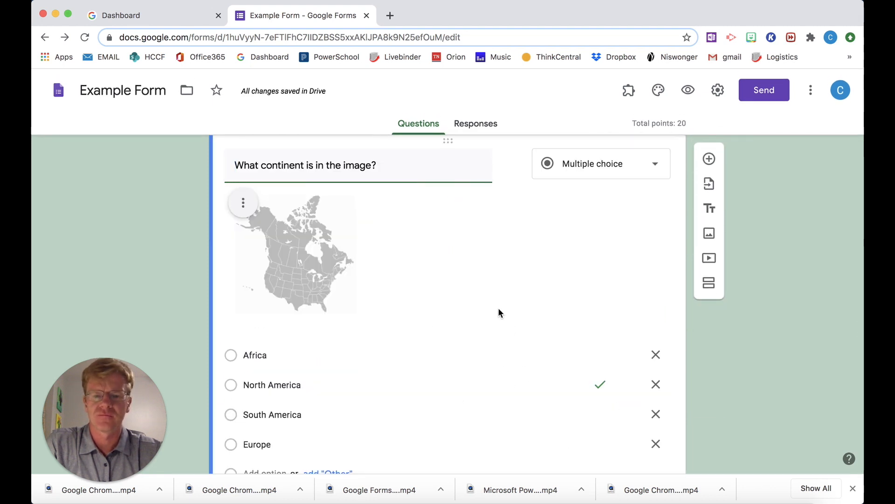
# Add a Dropdown question below the North America question that asks "Which country is north of the United States?"
pyautogui.scroll(-3, 498, 313)
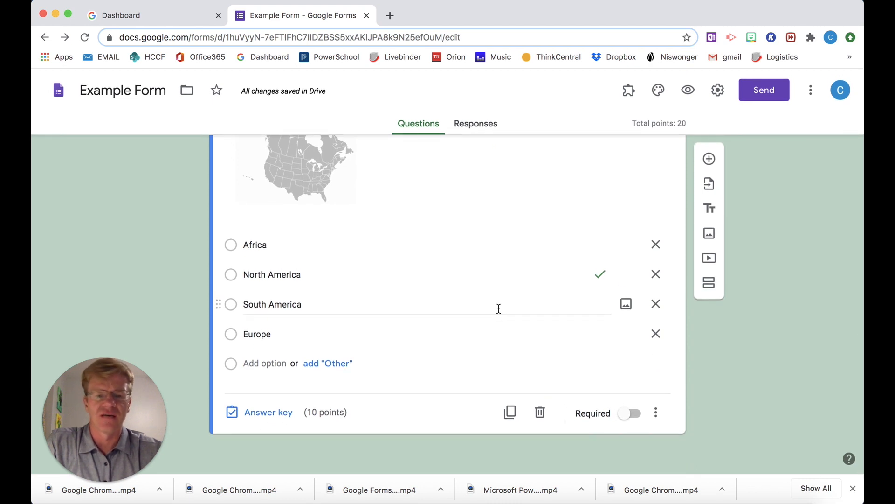
pyautogui.click(710, 160)
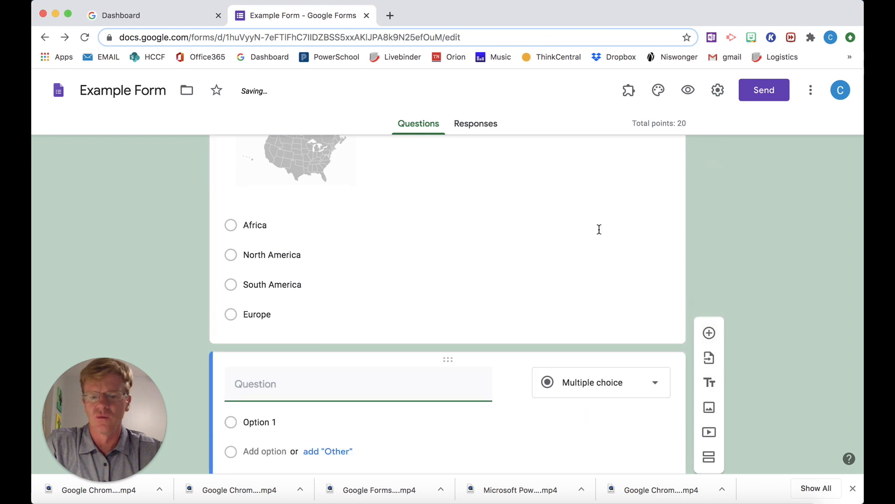
pyautogui.scroll(-2, 295, 411)
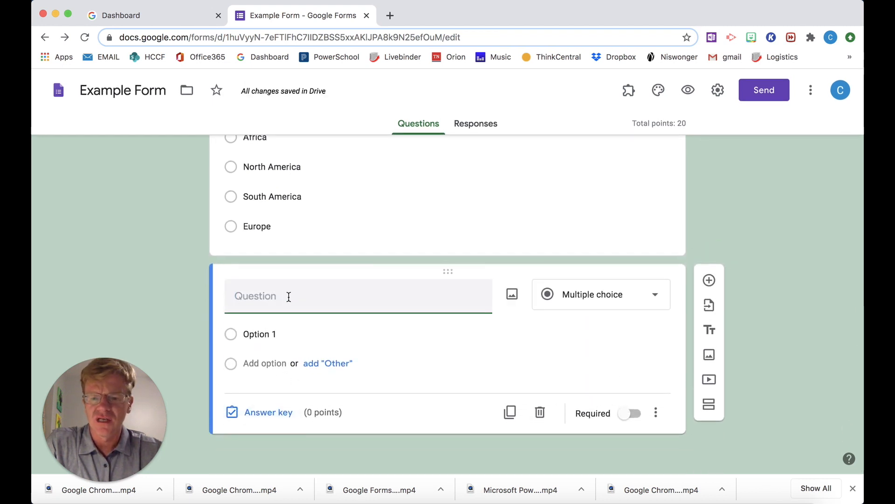
pyautogui.click(606, 295)
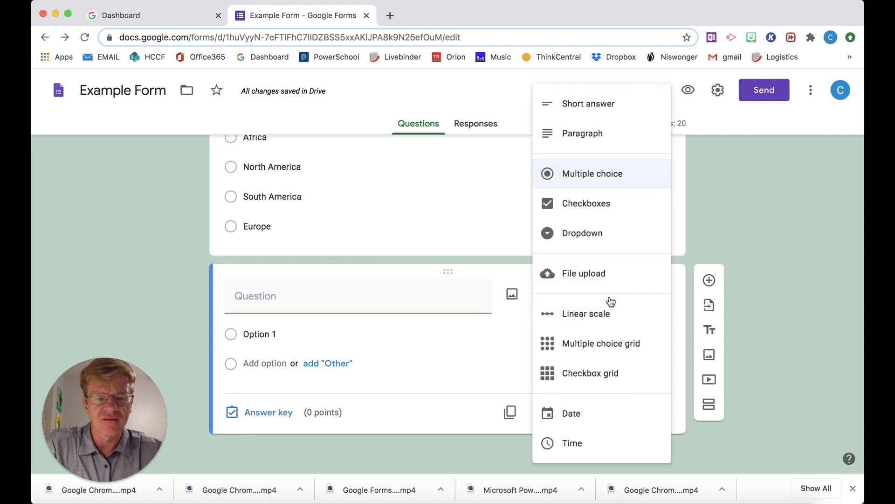
pyautogui.click(608, 242)
pyautogui.click(300, 296)
pyautogui.write('Which count')
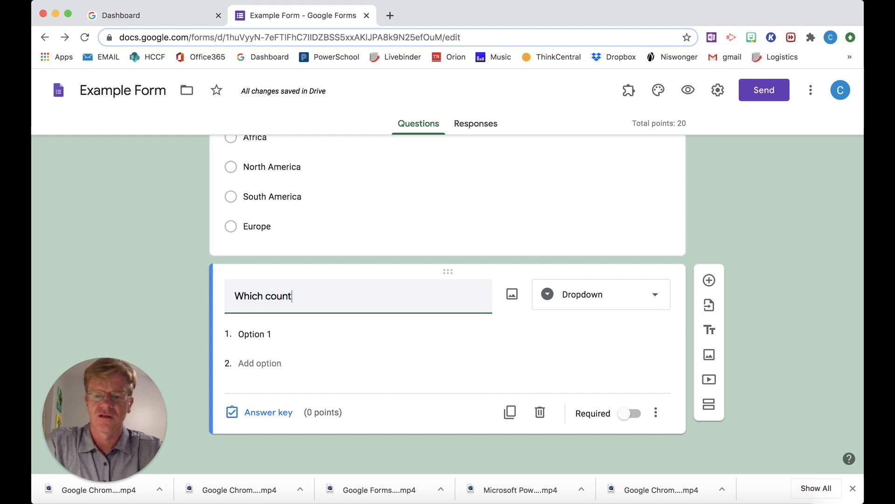
pyautogui.write('ry is north of the United States')
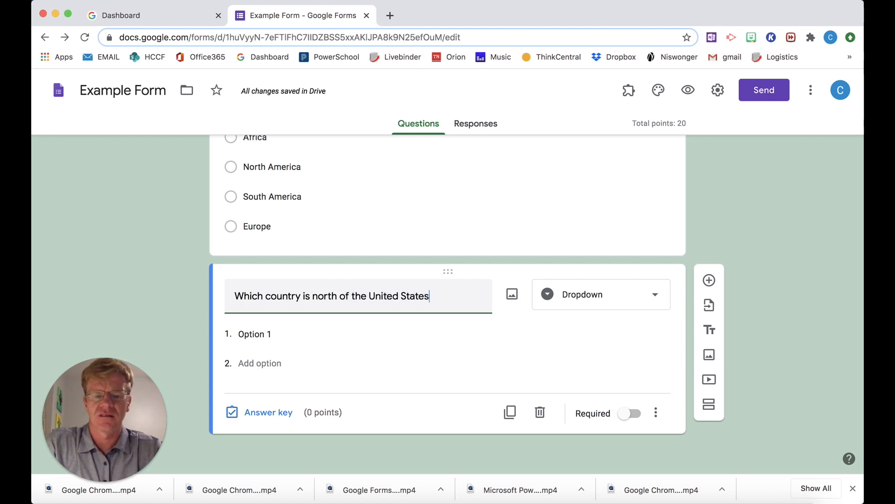
pyautogui.write('?')
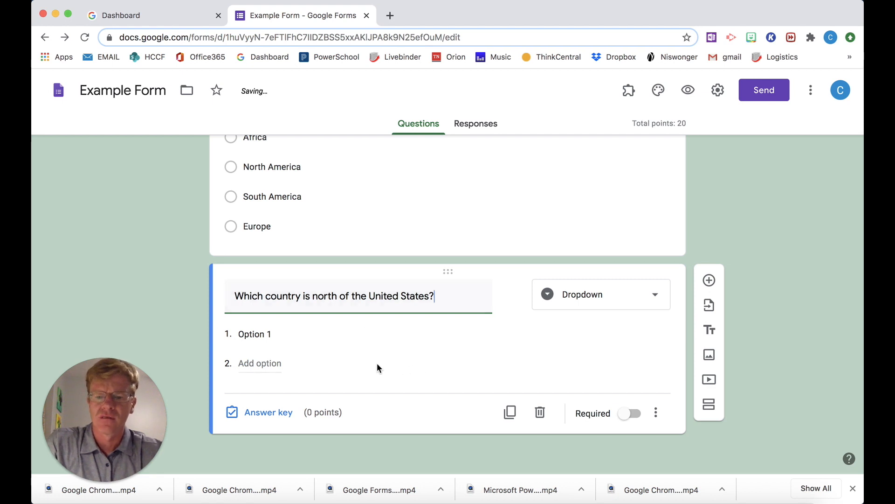
# Enter Mexico, Canada, Chile and Spain as the four options of the dropdown question
pyautogui.click(291, 335)
pyautogui.write('Mexica')
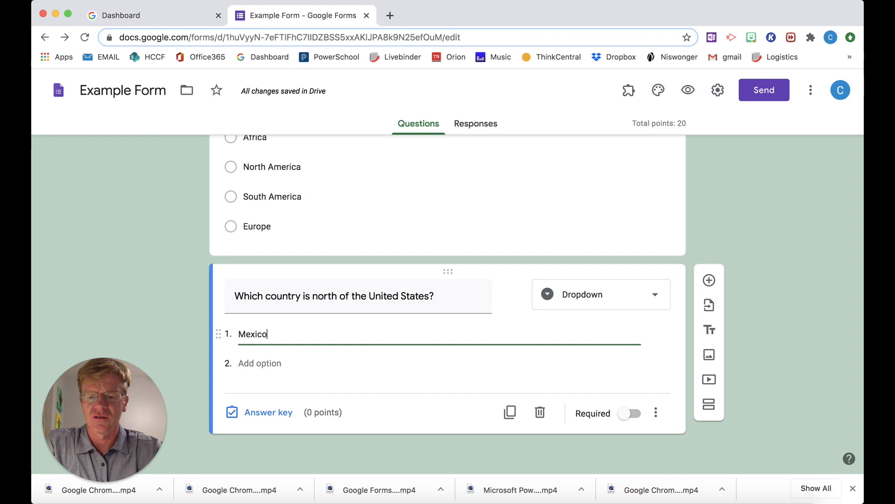
pyautogui.press('Return')
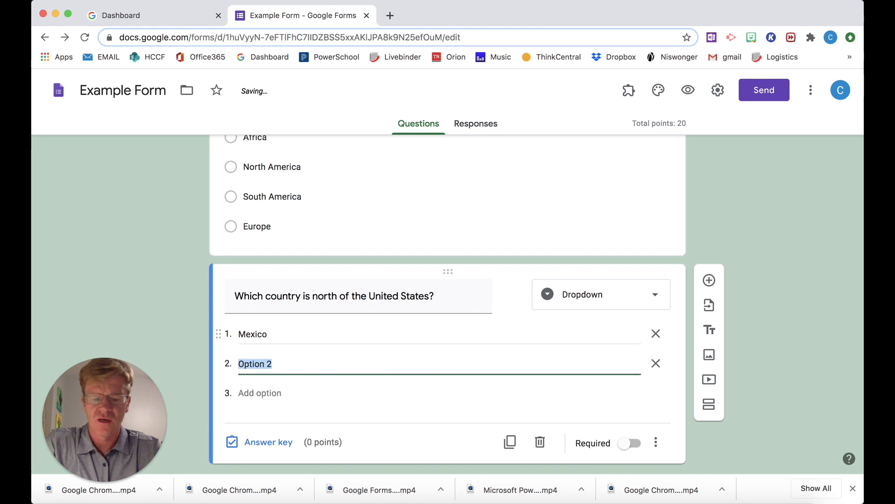
pyautogui.write('C')
pyautogui.press('BackSpace')
pyautogui.write('Canada')
pyautogui.press('Return')
pyautogui.write('Chile')
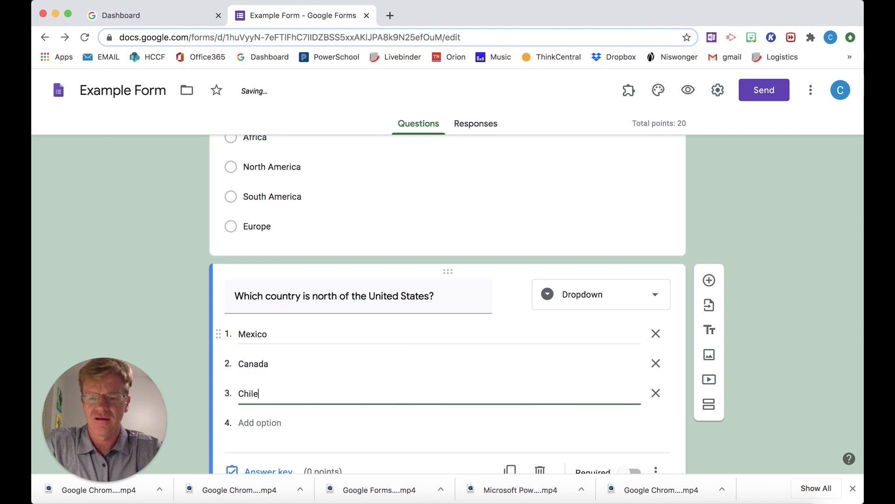
pyautogui.press('Return')
pyautogui.write('Spain')
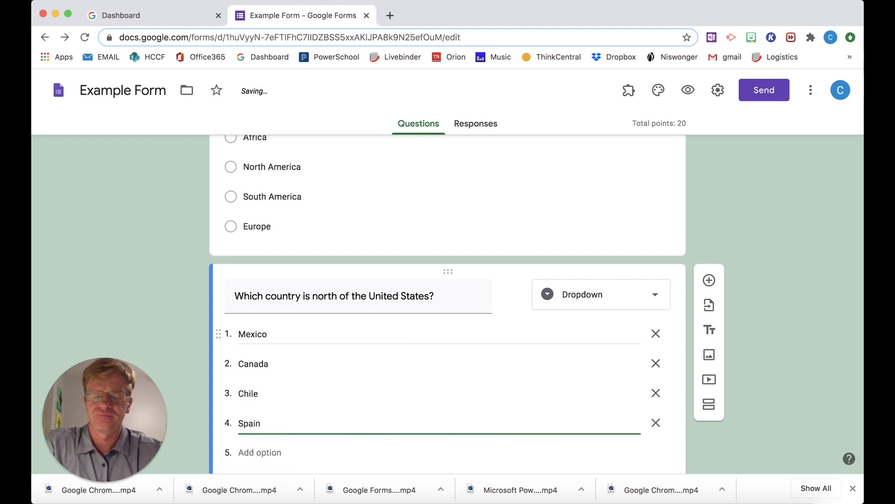
# Set the answer key of the United States dropdown question to Canada, worth 10 points, and finish the key
pyautogui.scroll(-2, 421, 320)
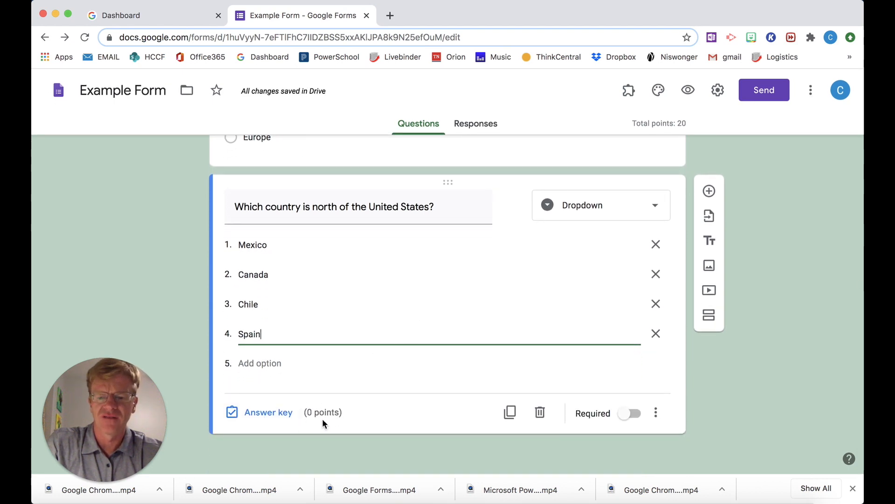
pyautogui.click(277, 414)
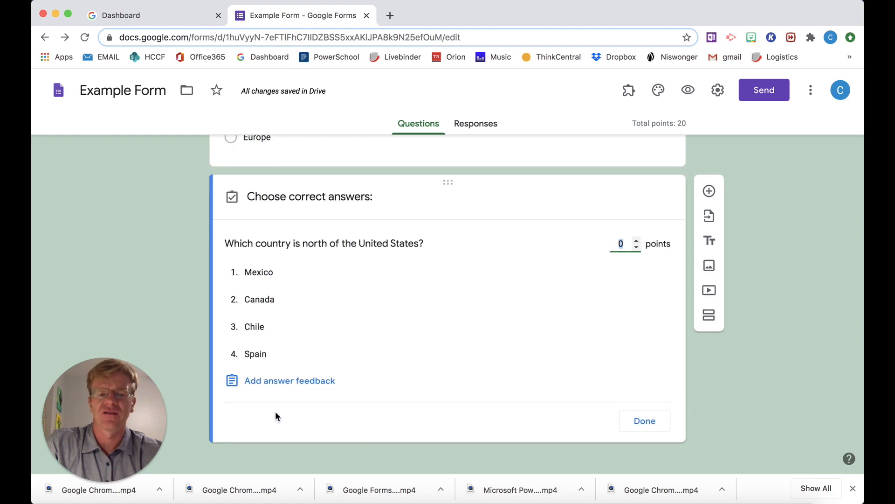
pyautogui.write('10')
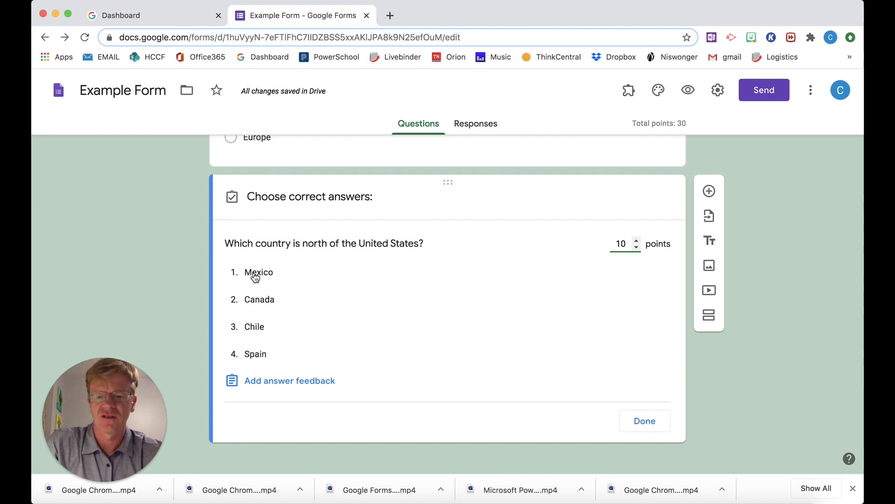
pyautogui.click(256, 301)
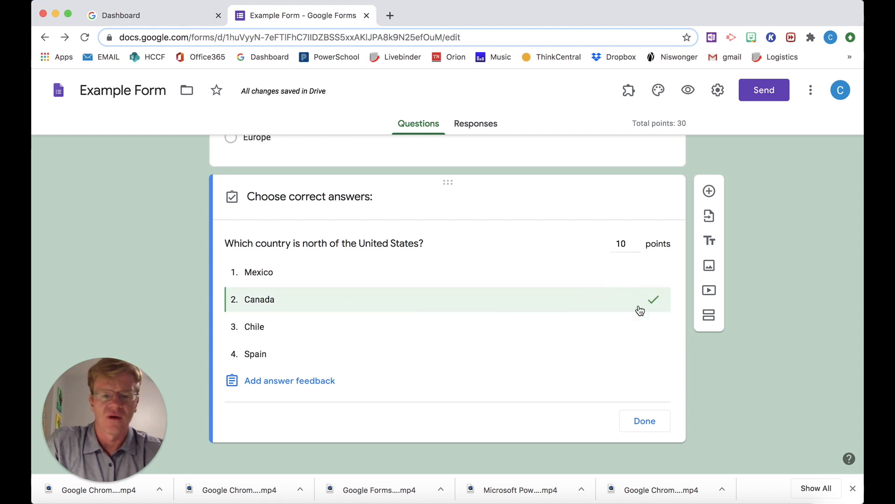
pyautogui.click(657, 424)
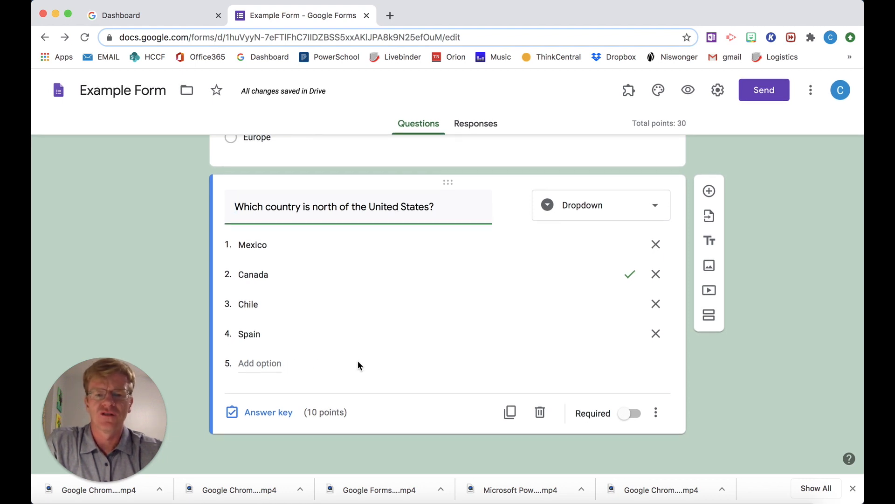
# Add a Checkboxes question below the dropdown question that asks "Which two countries are located in Asia?"
pyautogui.click(711, 193)
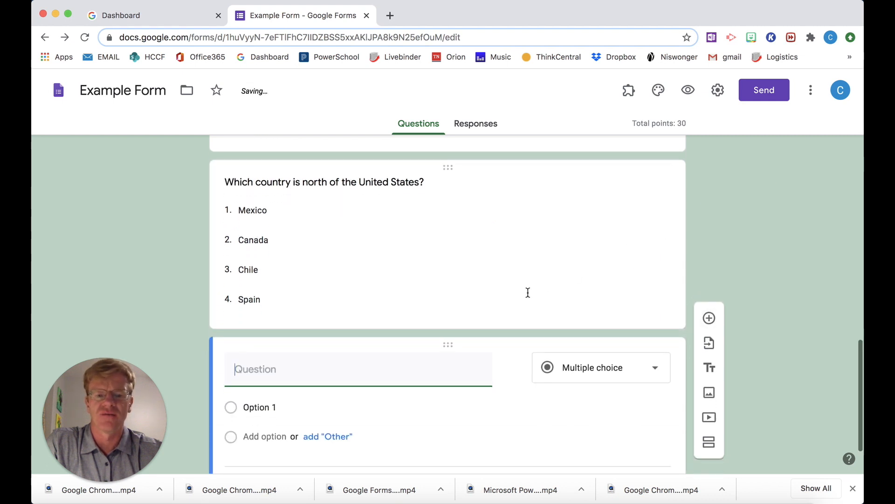
pyautogui.click(657, 294)
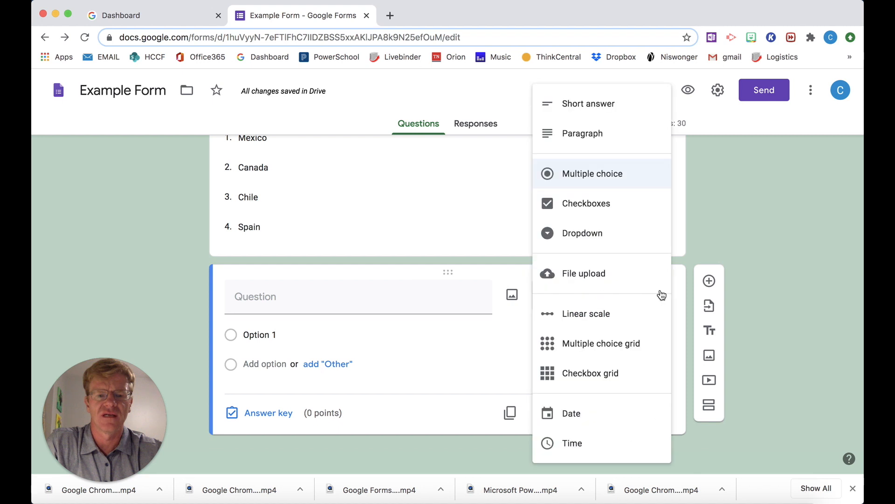
pyautogui.click(632, 213)
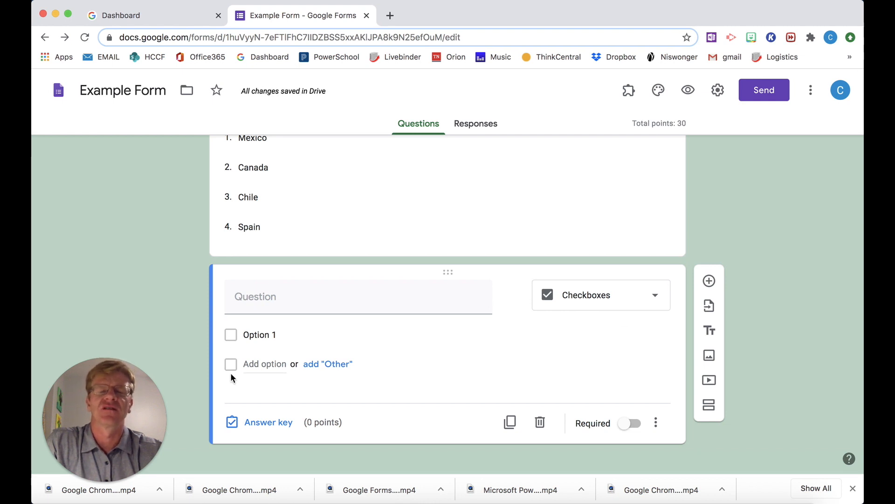
pyautogui.click(249, 298)
pyautogui.write('Which two')
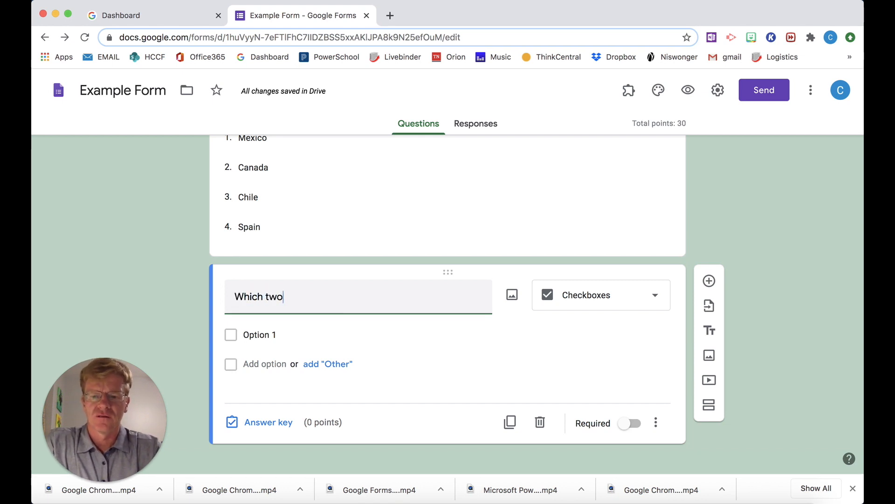
pyautogui.write(' countries are located in Asia?')
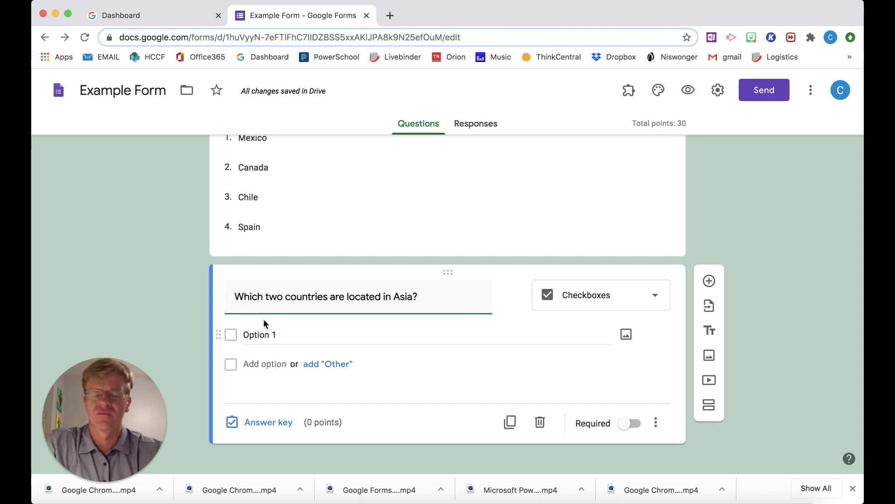
# Enter China, Canada, Japan and France as the four options of the checkboxes question
pyautogui.click(253, 339)
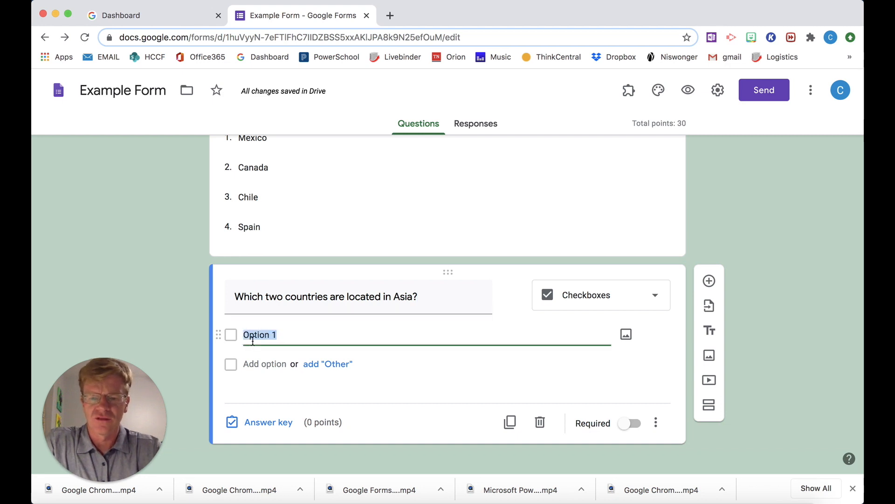
pyautogui.write('Ca')
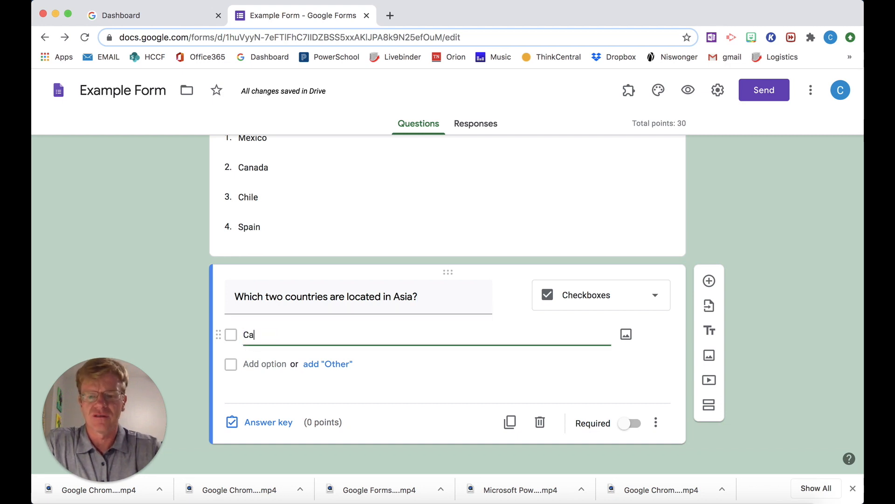
pyautogui.press('BackSpace')
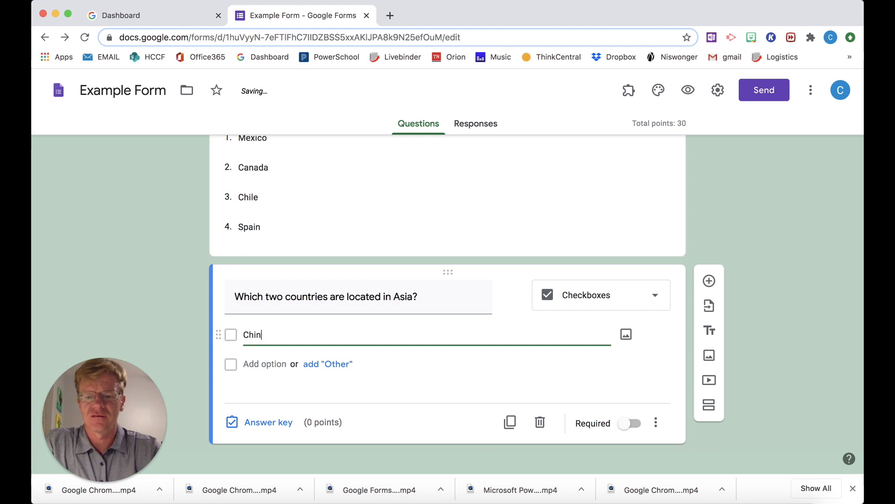
pyautogui.press('Return')
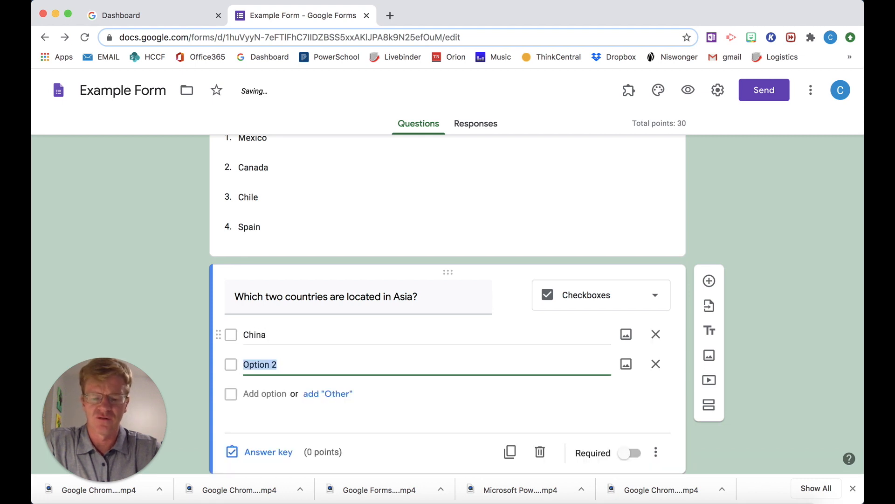
pyautogui.write('Canada')
pyautogui.press('Return')
pyautogui.write('Japan')
pyautogui.press('Return')
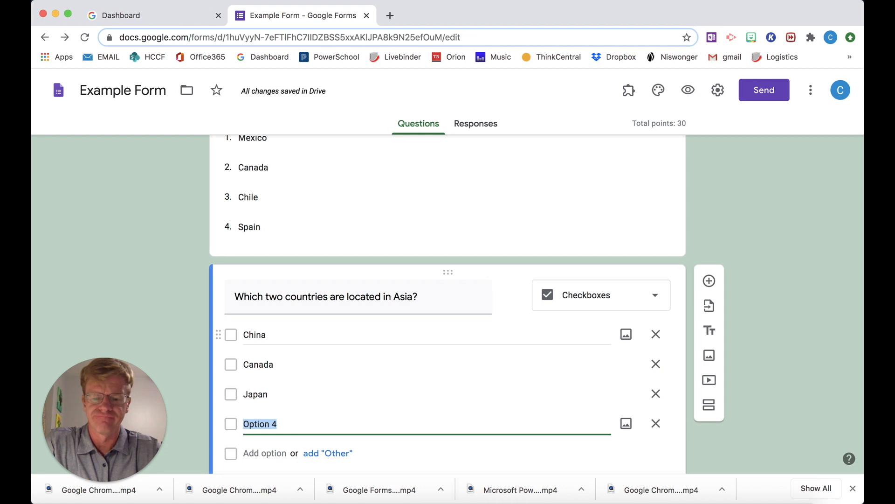
pyautogui.write('Fre')
pyautogui.write('nce')
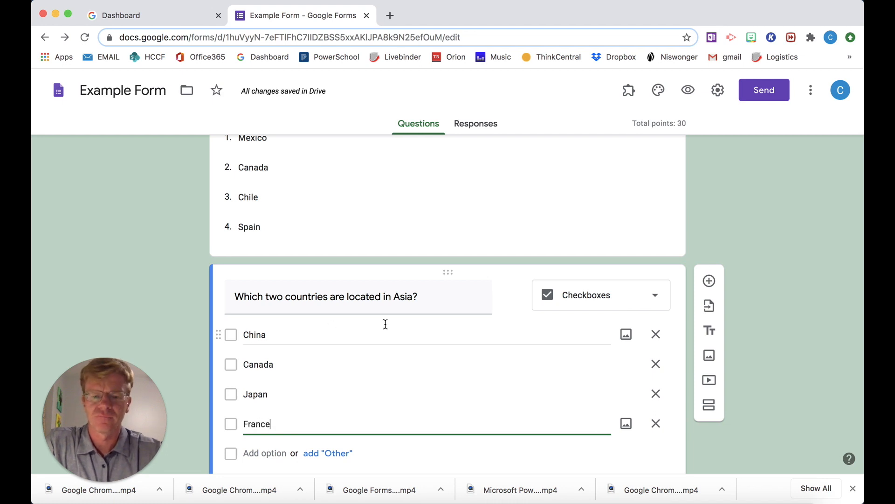
# Set the Asia question's answer key to China and Japan, worth 10 points, and finish the key
pyautogui.scroll(-2, 407, 389)
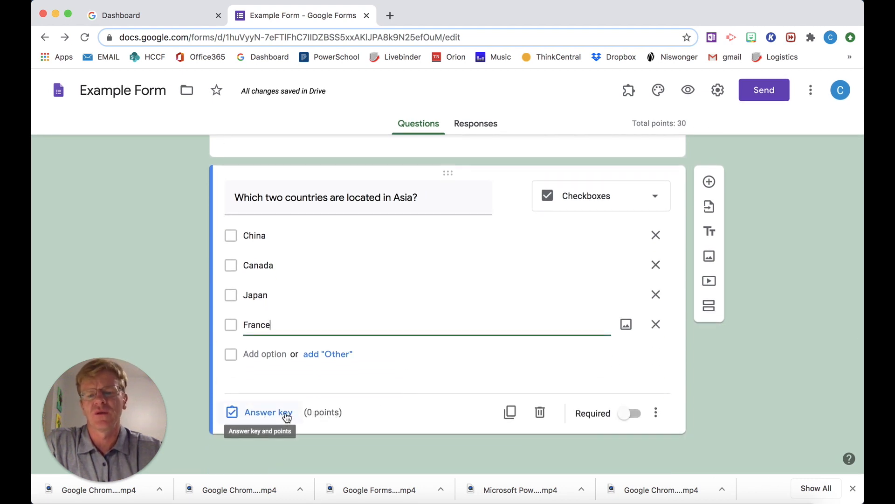
pyautogui.click(268, 412)
pyautogui.write('10')
pyautogui.click(256, 263)
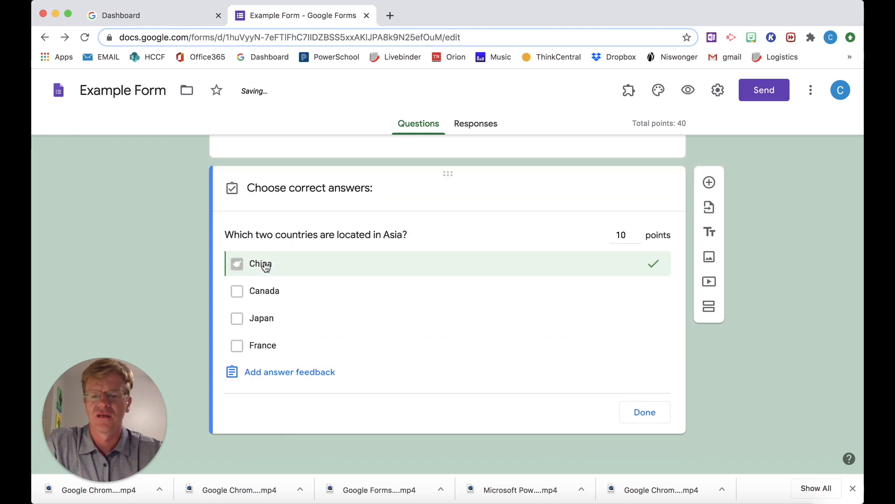
pyautogui.click(255, 317)
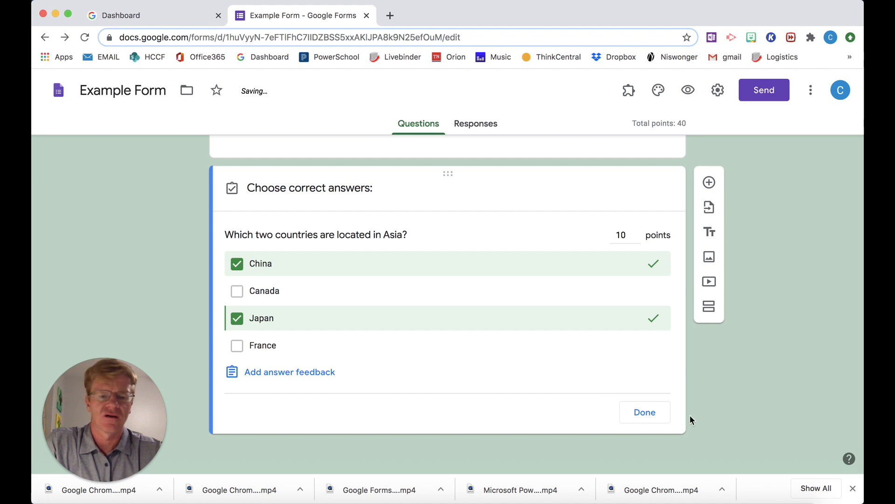
pyautogui.click(649, 413)
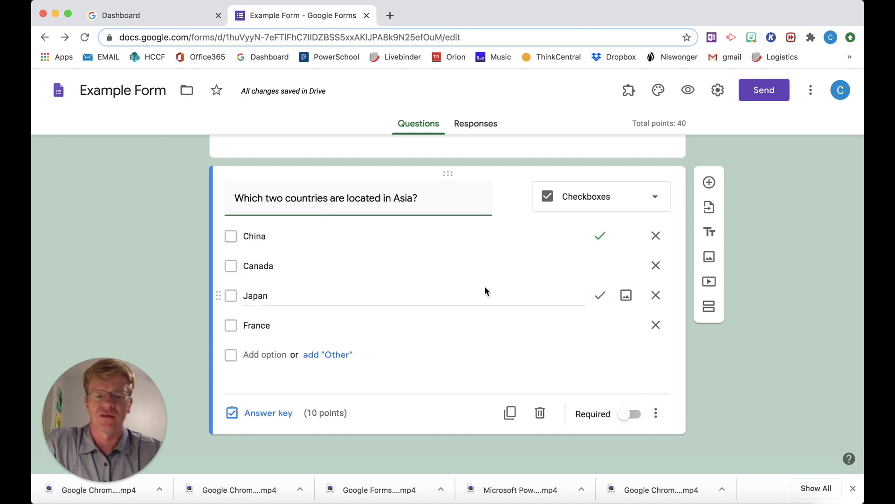
# Make both continent image questions, the Africa one and the North America one, required
pyautogui.scroll(10, 485, 289)
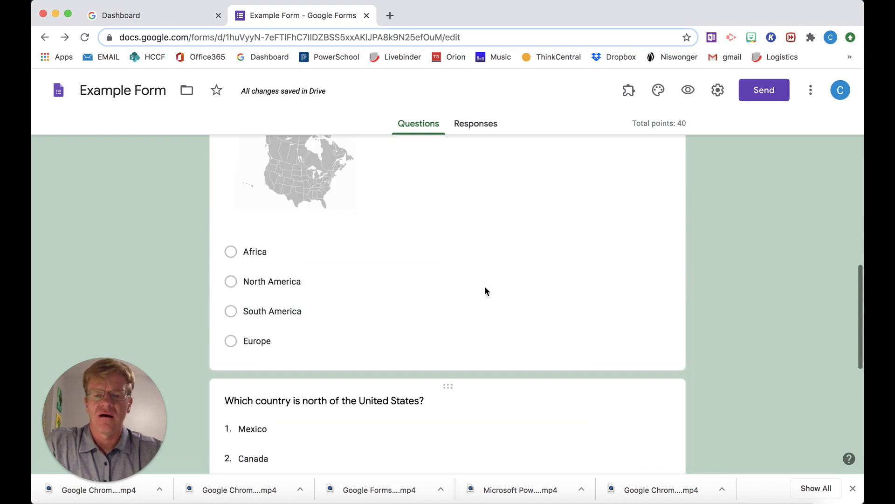
pyautogui.scroll(5, 486, 286)
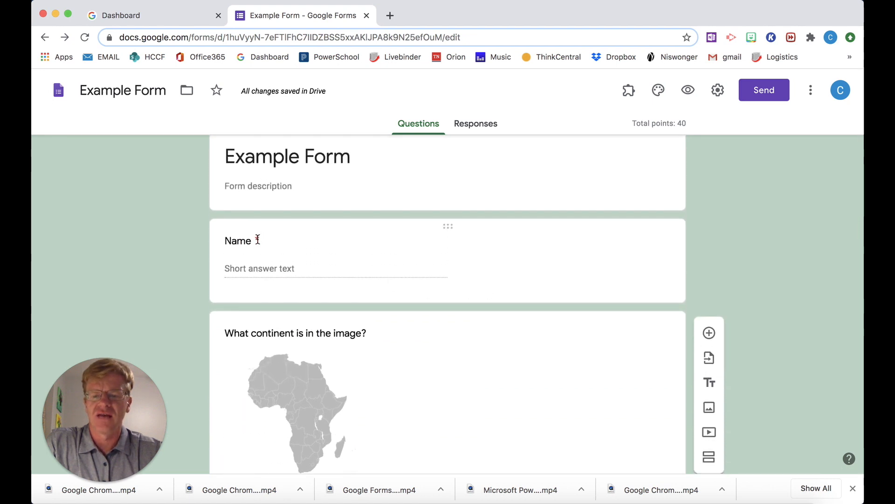
pyautogui.scroll(-4, 418, 270)
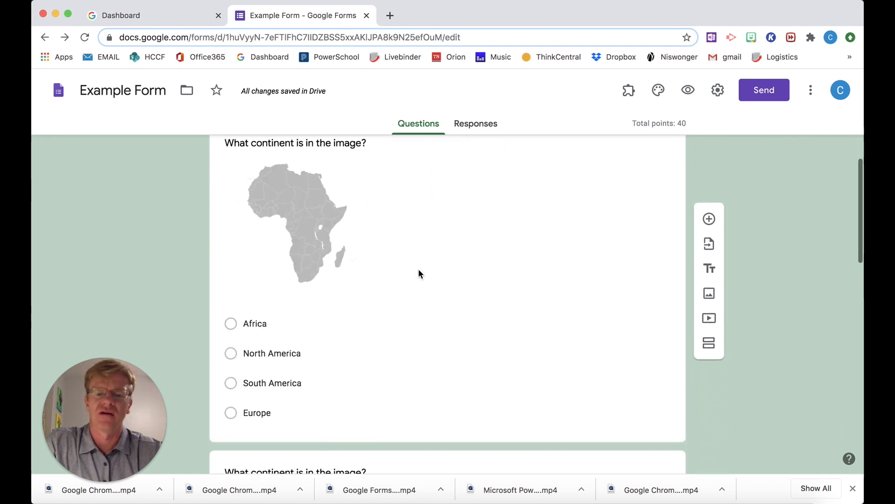
pyautogui.click(418, 273)
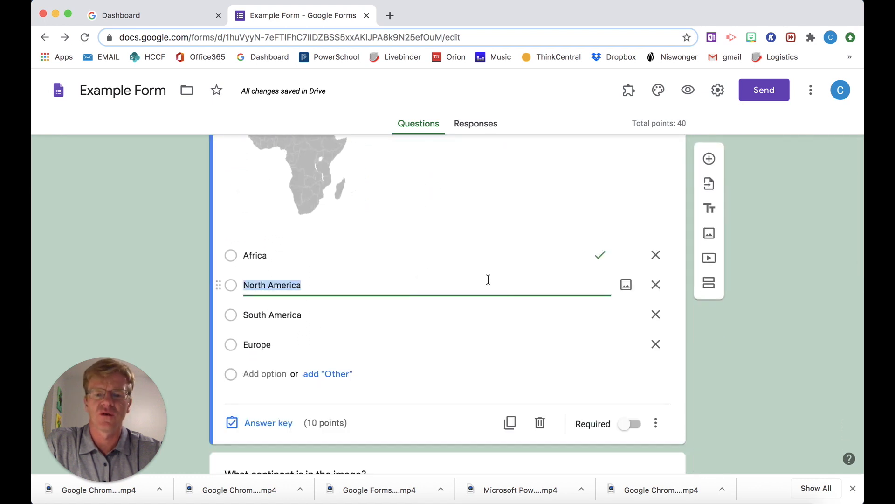
pyautogui.scroll(-3, 488, 278)
pyautogui.click(629, 305)
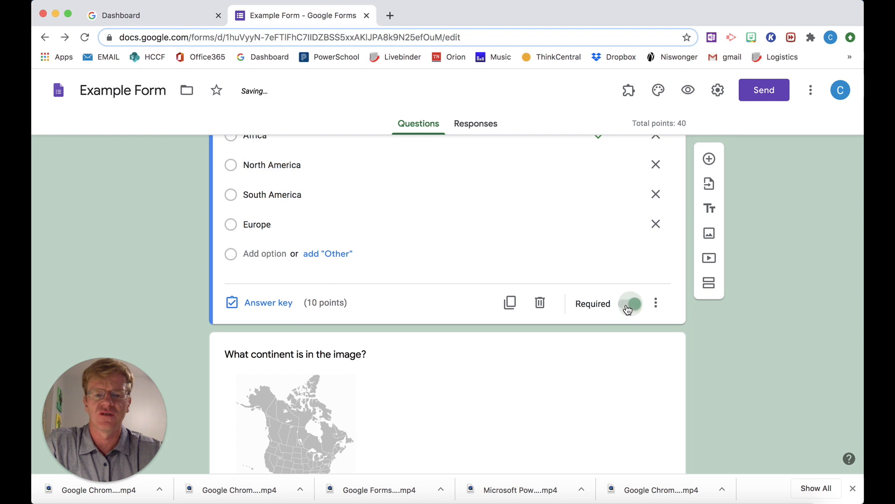
pyautogui.scroll(-4, 627, 308)
pyautogui.click(551, 250)
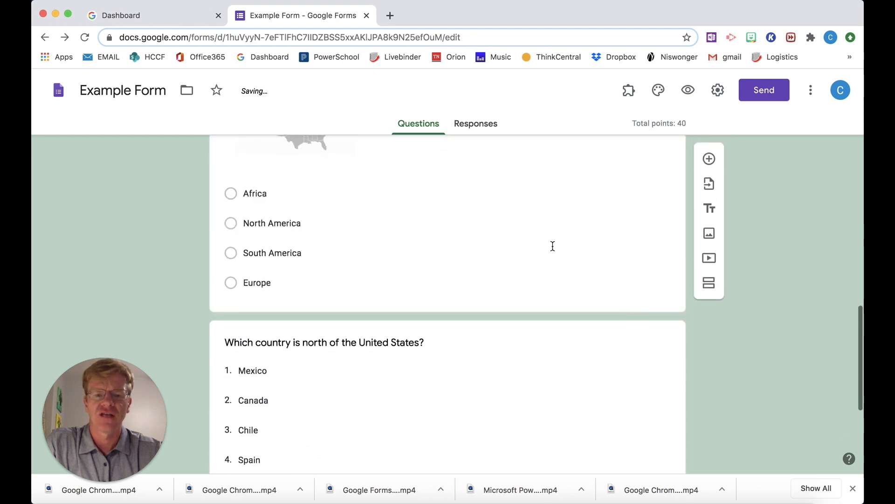
pyautogui.scroll(-1, 576, 265)
pyautogui.click(624, 265)
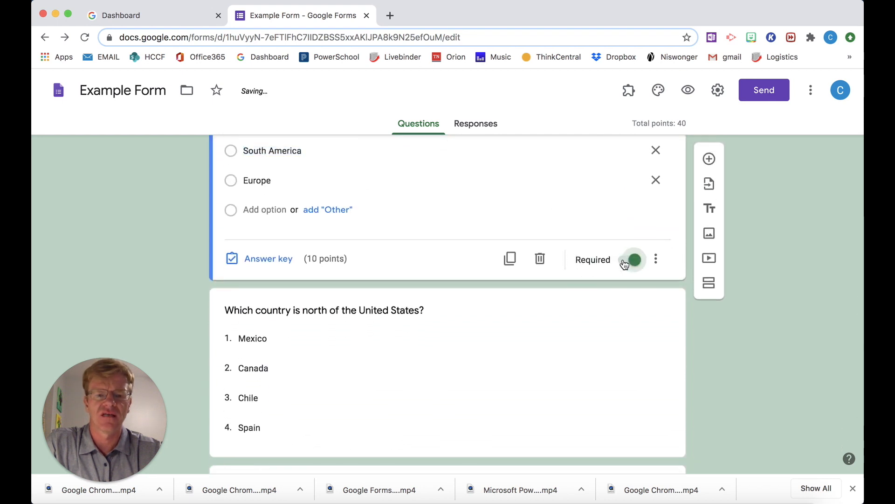
# Make the United States dropdown question and the Asia checkboxes question required
pyautogui.scroll(-3, 548, 256)
pyautogui.click(545, 256)
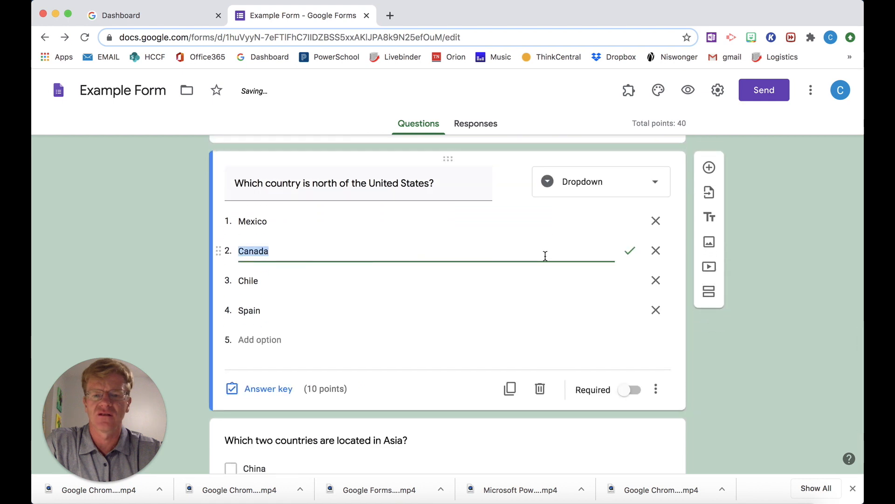
pyautogui.scroll(-3, 545, 255)
pyautogui.click(631, 310)
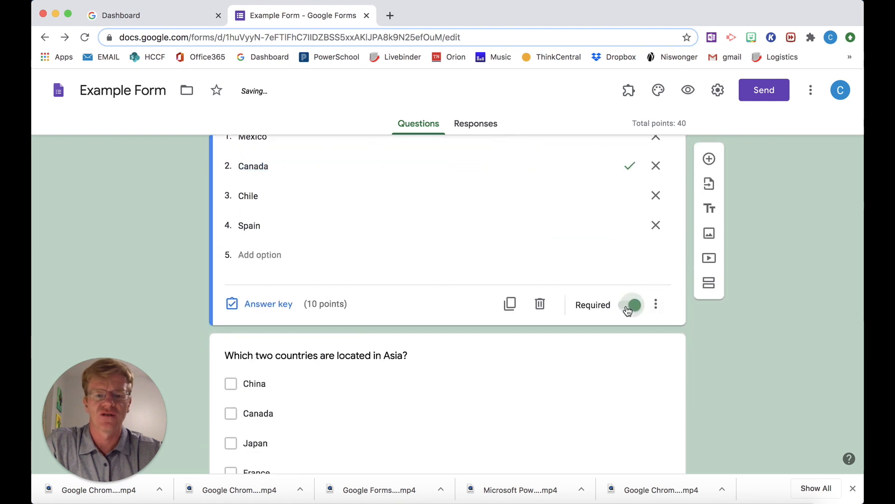
pyautogui.scroll(-3, 538, 260)
pyautogui.click(530, 298)
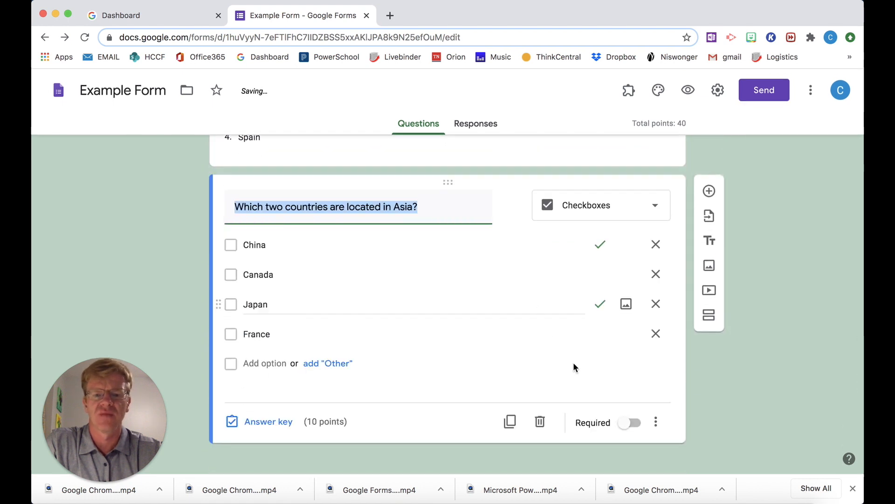
pyautogui.click(625, 424)
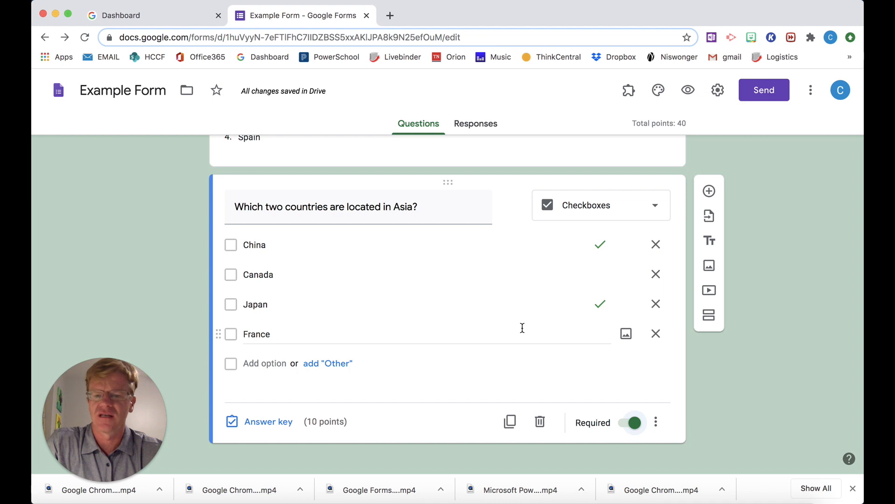
# Turn on Shuffle option order for the question about the two countries in Asia
pyautogui.click(657, 424)
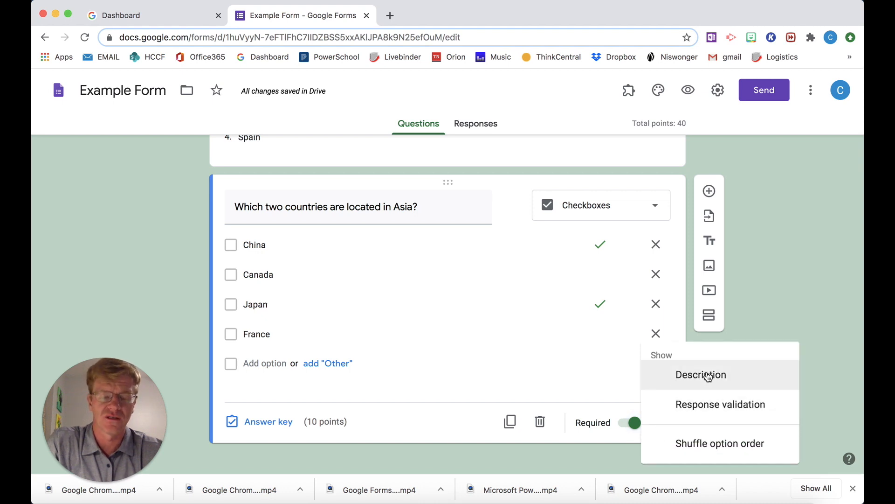
pyautogui.click(698, 445)
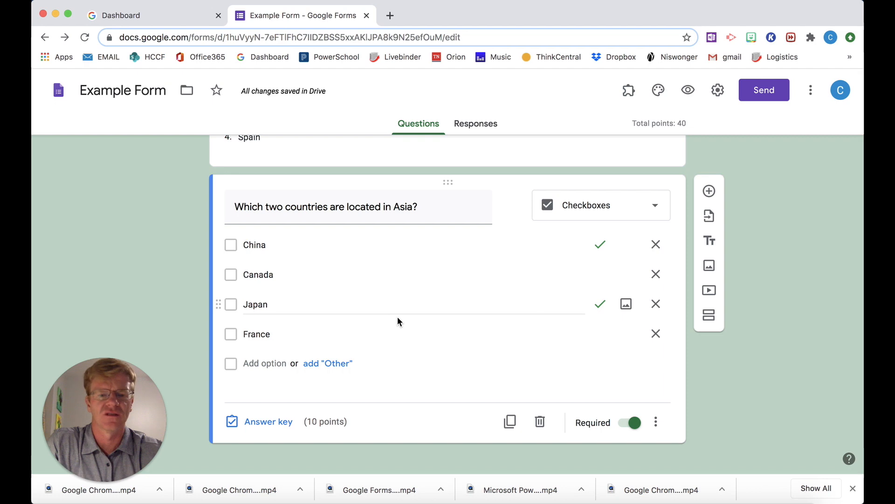
pyautogui.scroll(5, 397, 318)
pyautogui.scroll(15, 397, 316)
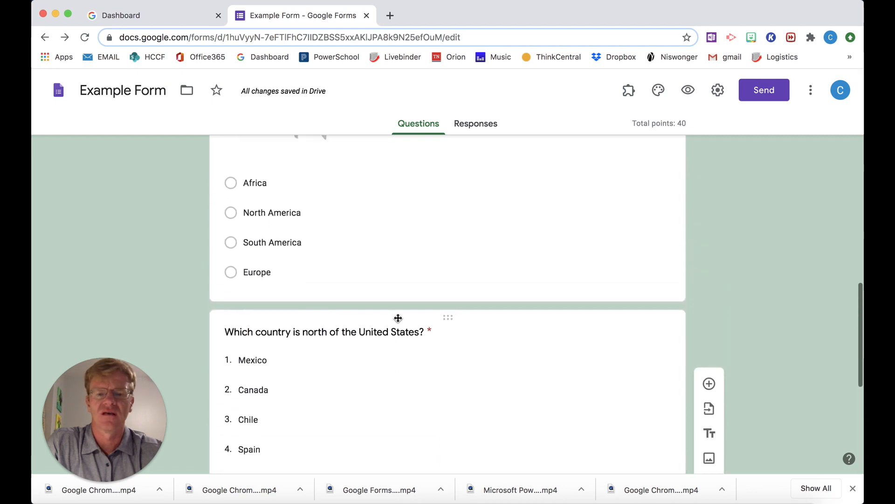
pyautogui.scroll(-6, 398, 317)
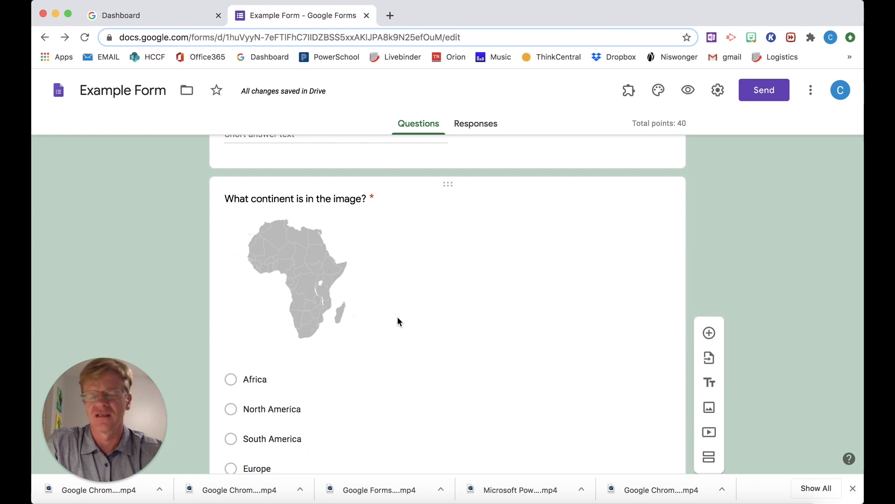
# Review all the form's questions and check the shuffle option order setting on the Asia question
pyautogui.scroll(-3, 397, 321)
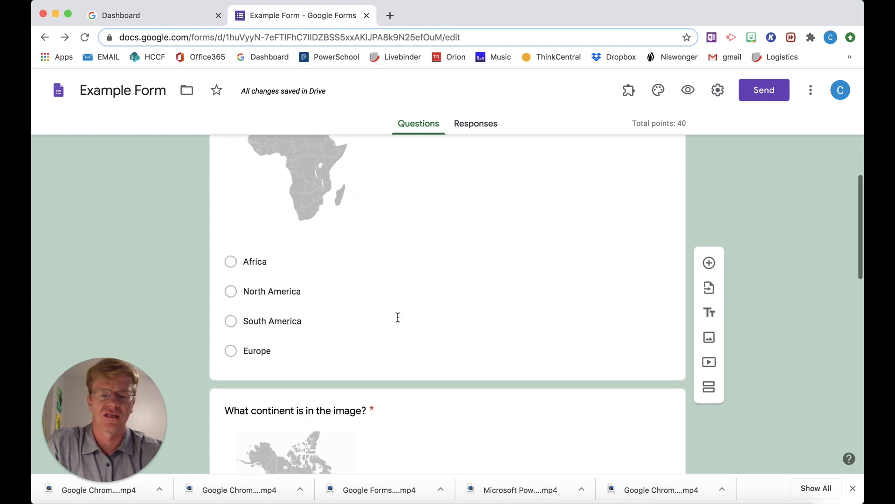
pyautogui.scroll(-6, 520, 325)
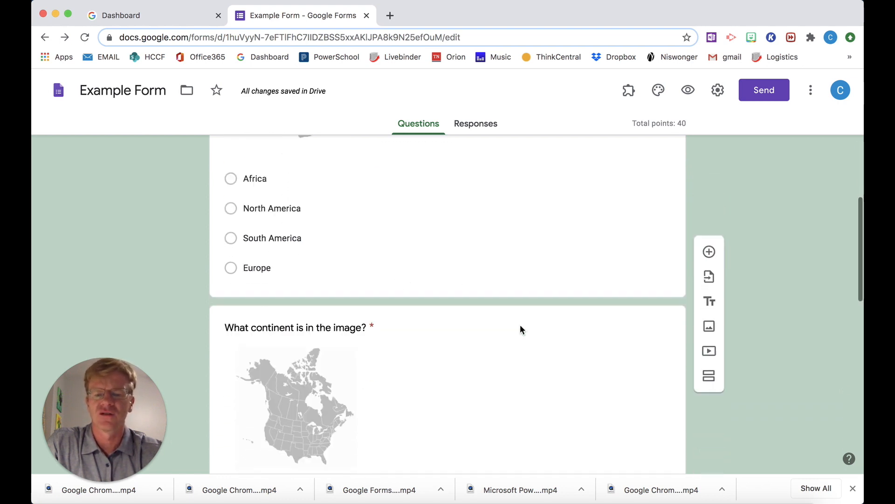
pyautogui.scroll(-7, 521, 329)
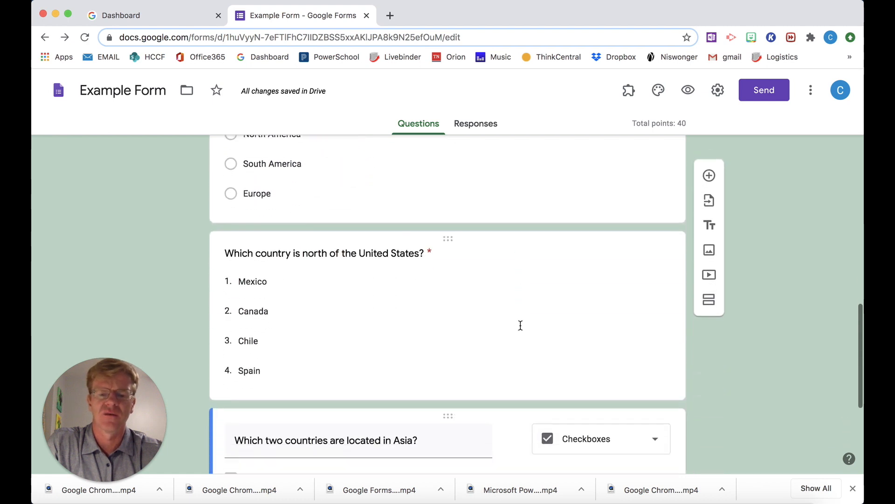
pyautogui.scroll(-2, 519, 326)
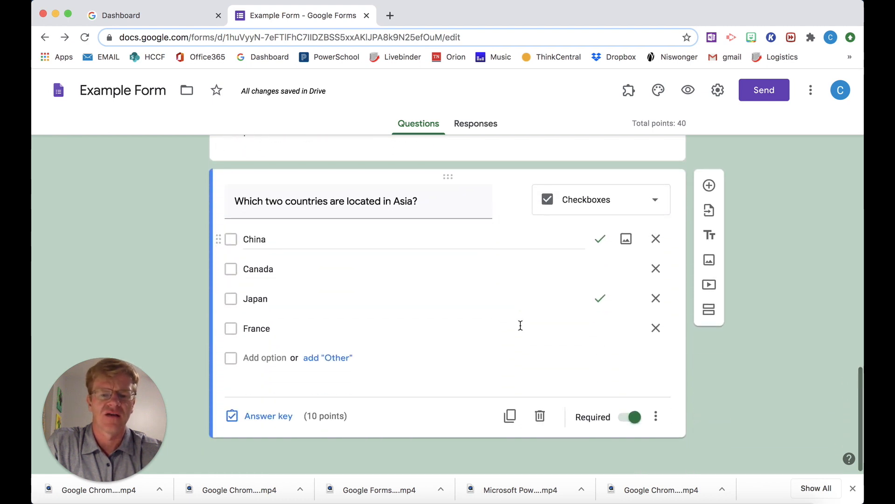
pyautogui.click(656, 418)
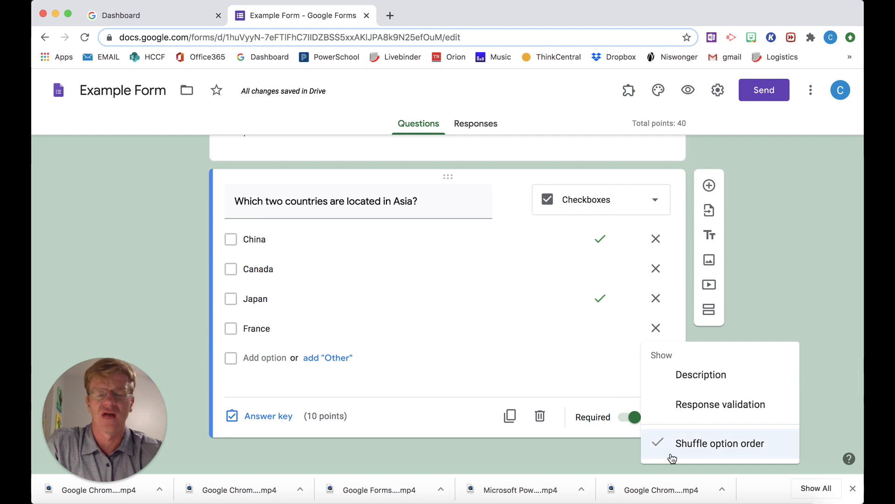
pyautogui.scroll(10, 523, 315)
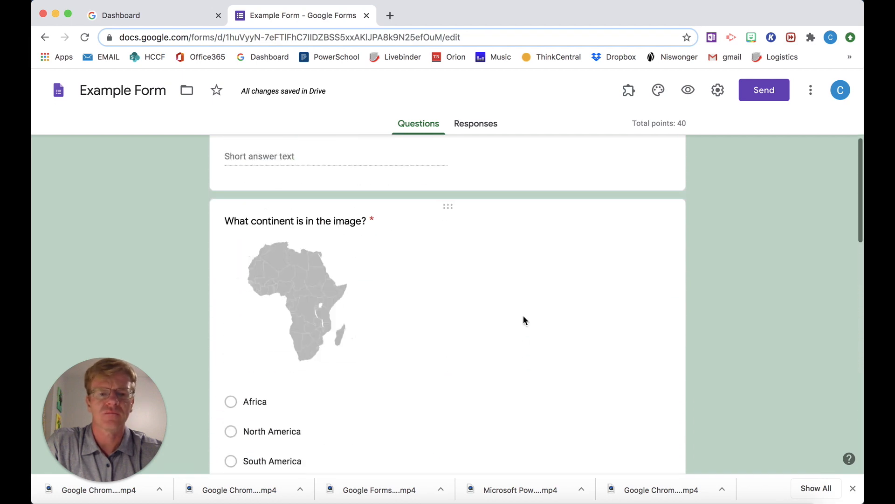
pyautogui.scroll(10, 524, 317)
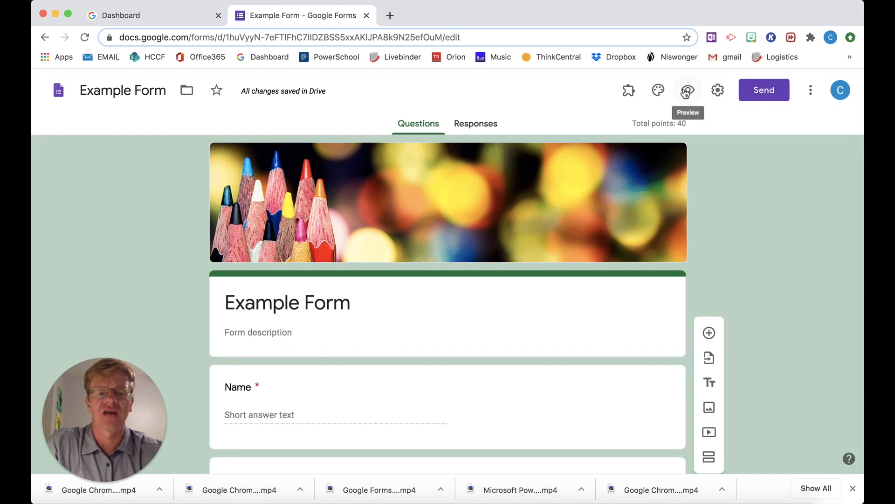
pyautogui.scroll(-15, 692, 95)
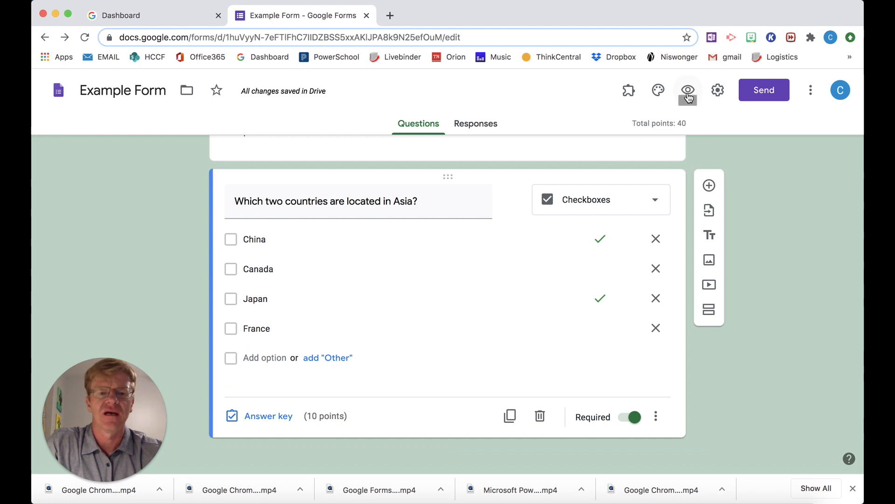
# Open the form's preview and fill in the Name question with the text "Name"
pyautogui.click(687, 91)
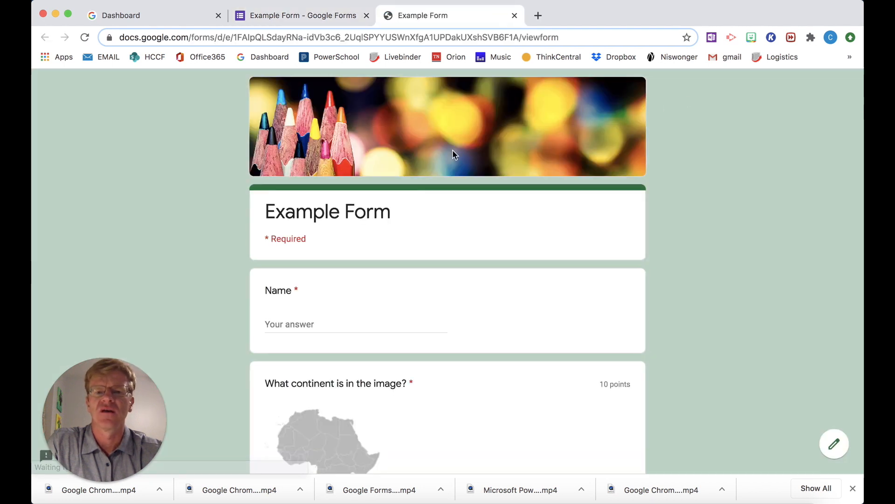
pyautogui.scroll(-5, 367, 353)
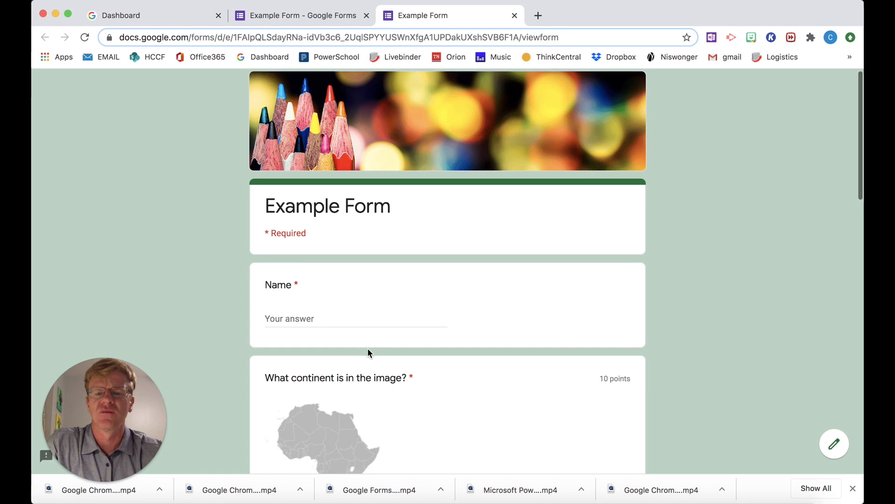
pyautogui.click(294, 223)
pyautogui.write('Name')
pyautogui.scroll(-1, 404, 291)
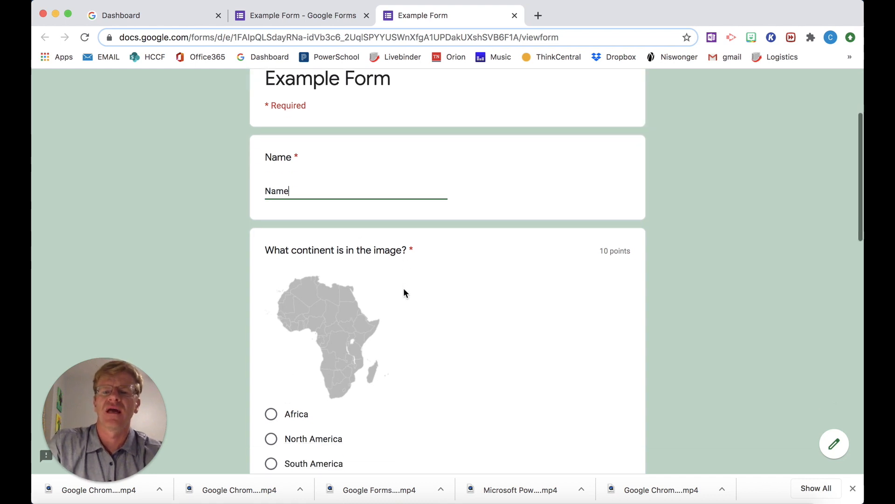
# Answer both continent image questions with Africa and choose Canada as the country north of the United States
pyautogui.scroll(-5, 404, 289)
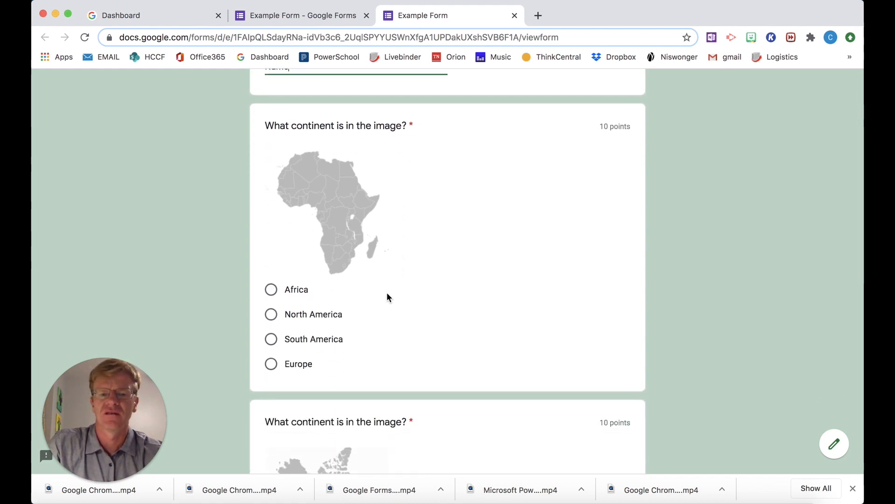
pyautogui.click(289, 292)
pyautogui.scroll(-10, 427, 298)
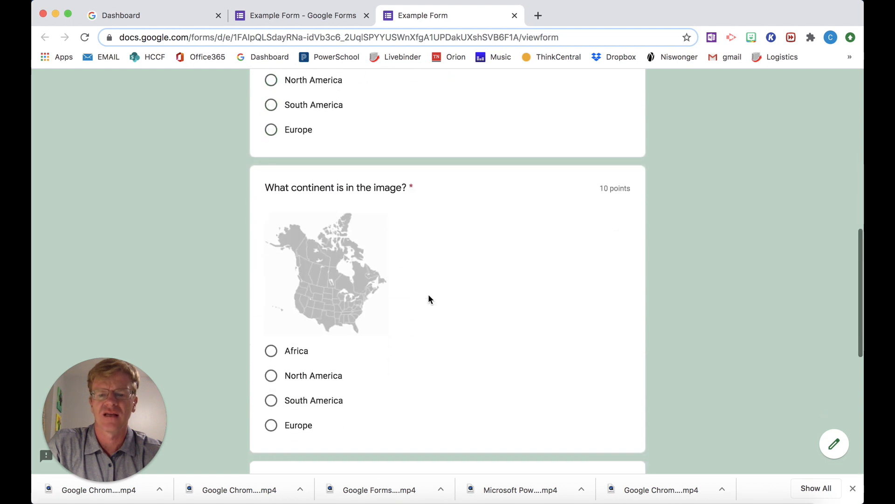
pyautogui.click(296, 321)
pyautogui.scroll(-3, 482, 336)
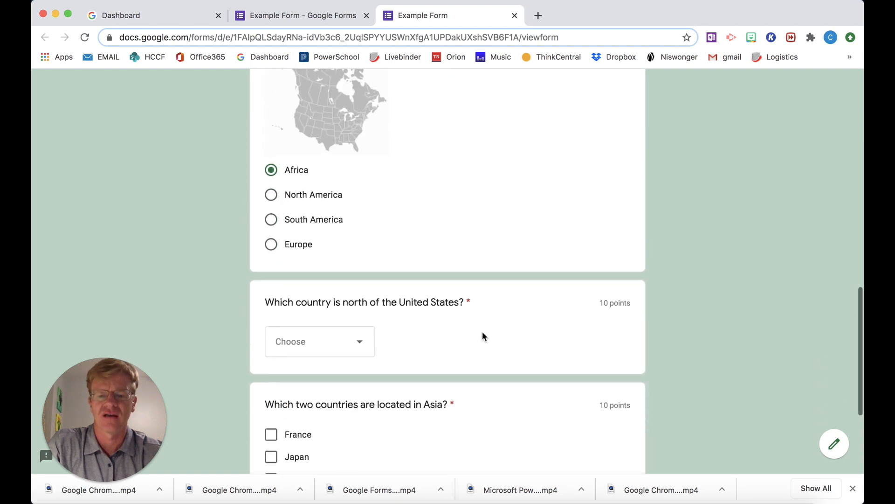
pyautogui.click(362, 350)
pyautogui.click(342, 379)
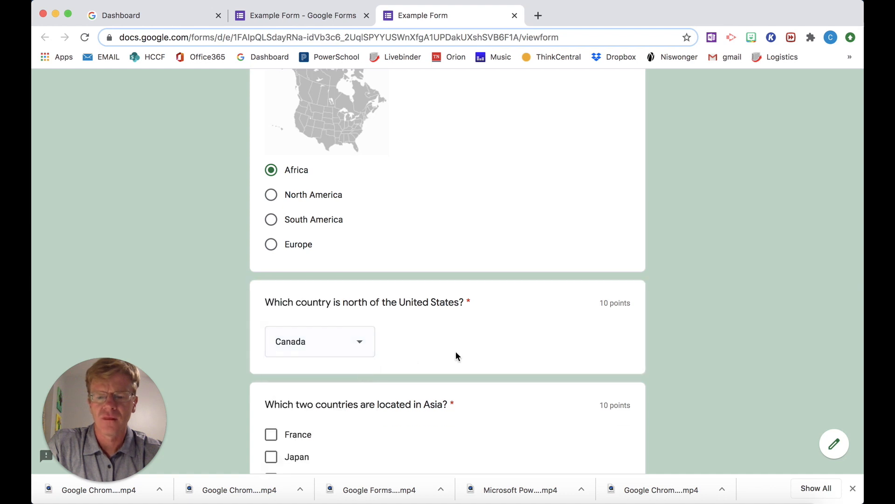
# Select Japan and Canada for the two countries in Asia and submit the quiz response
pyautogui.scroll(-4, 456, 356)
pyautogui.click(271, 282)
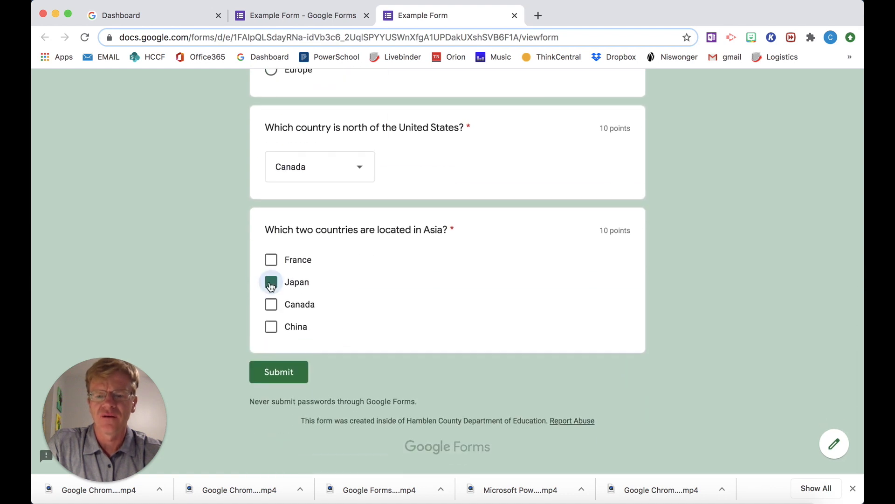
pyautogui.click(271, 304)
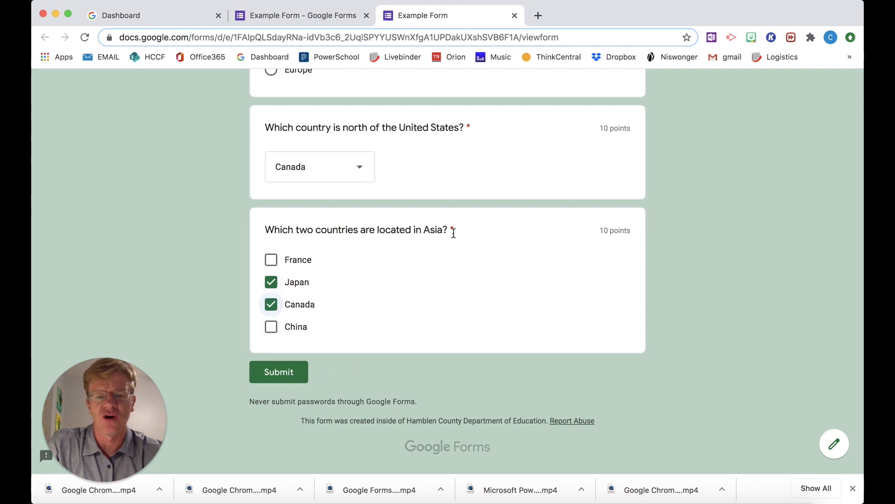
pyautogui.click(279, 371)
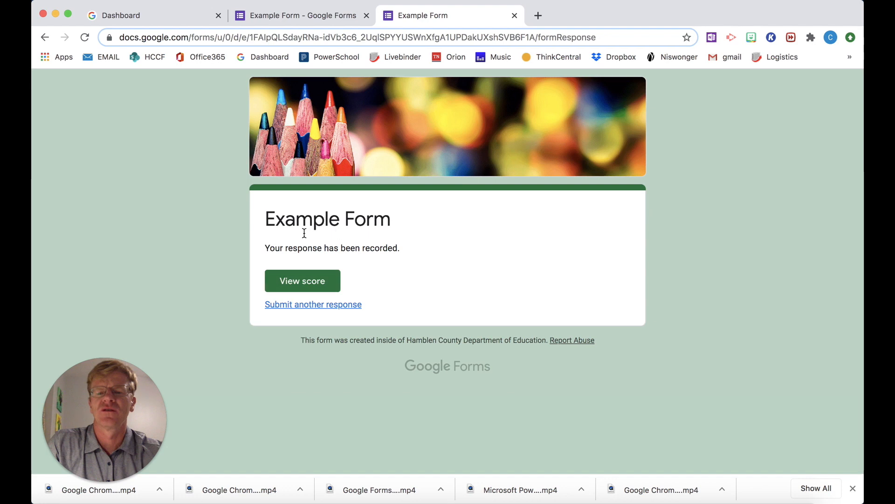
# View the score of the submitted response and review how each question was graded against the correct answers
pyautogui.click(311, 283)
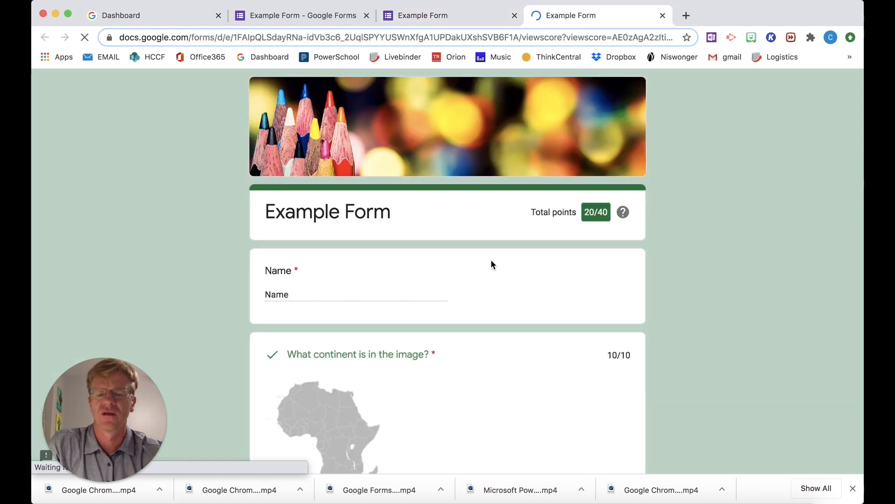
pyautogui.scroll(-2, 494, 315)
pyautogui.scroll(-2, 493, 314)
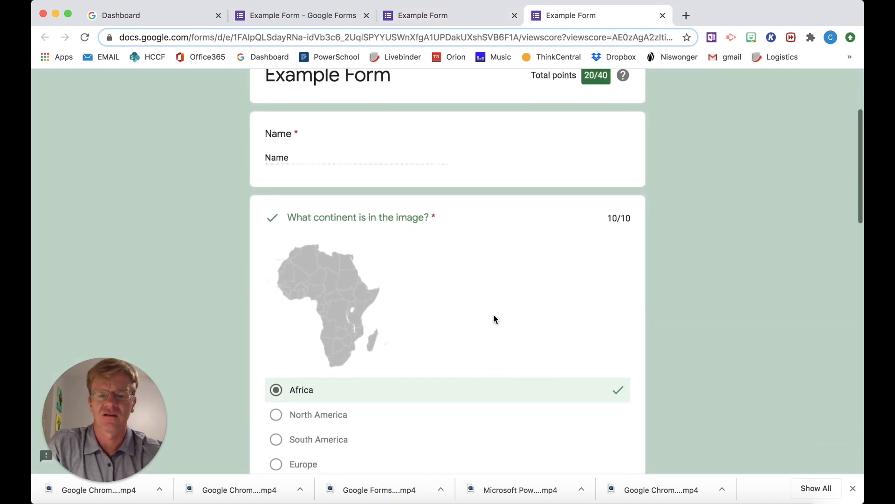
pyautogui.scroll(-4, 493, 315)
pyautogui.scroll(-2, 494, 315)
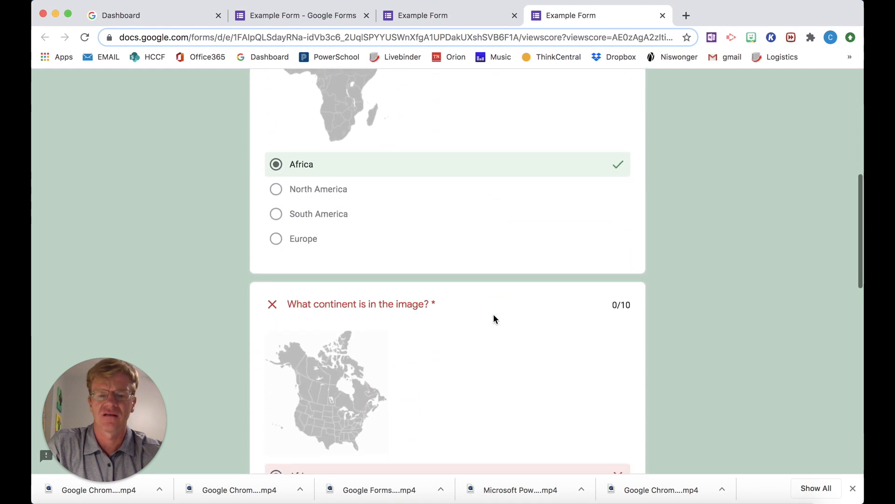
pyautogui.scroll(3, 493, 315)
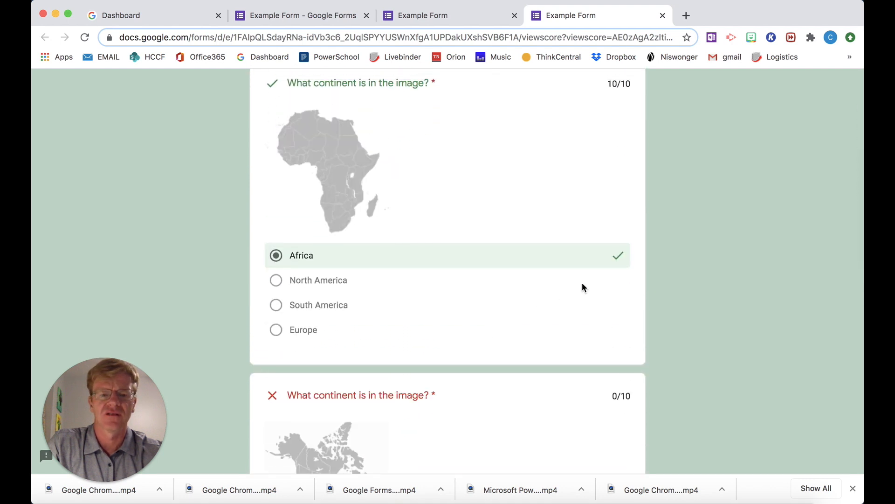
pyautogui.scroll(-3, 541, 373)
pyautogui.scroll(-1, 541, 373)
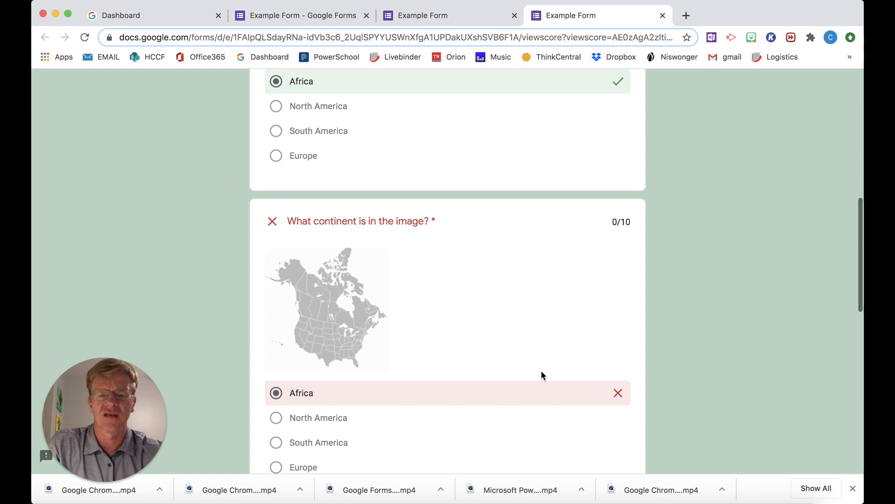
pyautogui.scroll(-4, 488, 396)
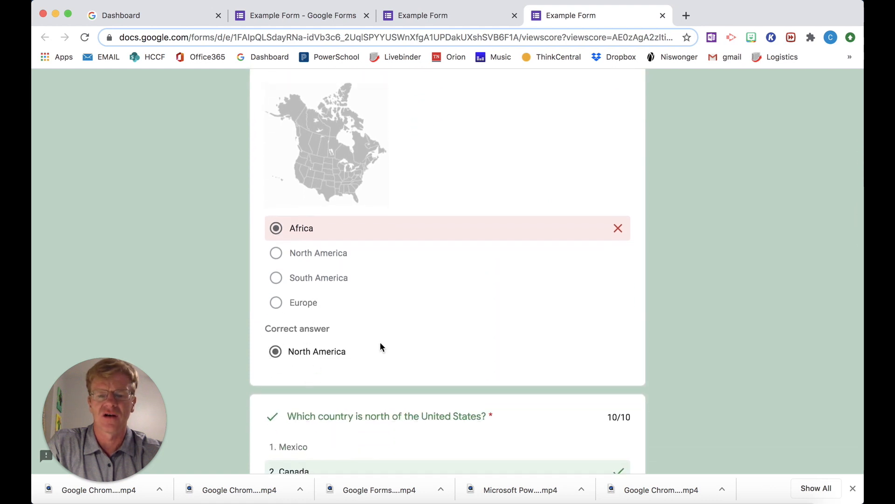
pyautogui.scroll(-7, 518, 362)
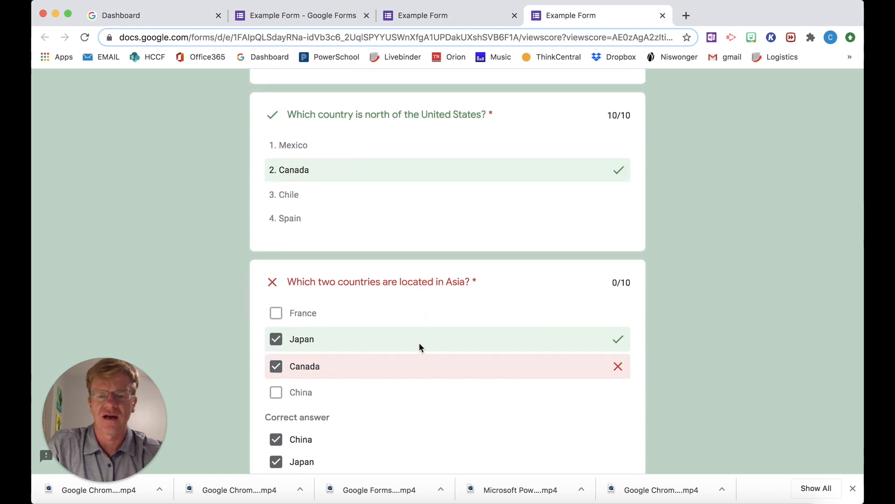
pyautogui.scroll(-2, 422, 377)
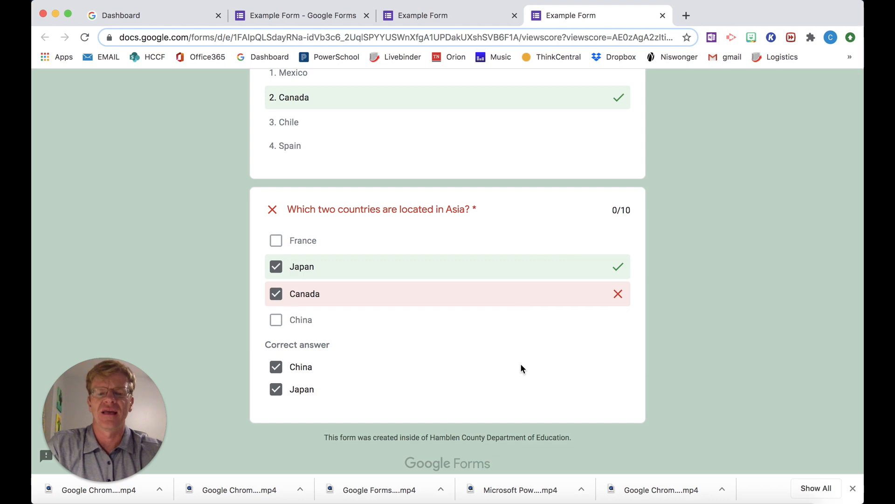
pyautogui.scroll(15, 521, 364)
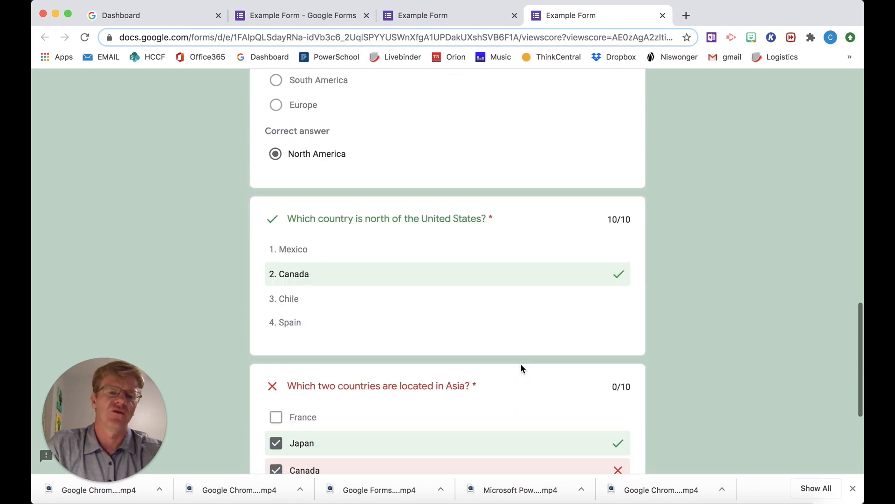
pyautogui.scroll(8, 521, 363)
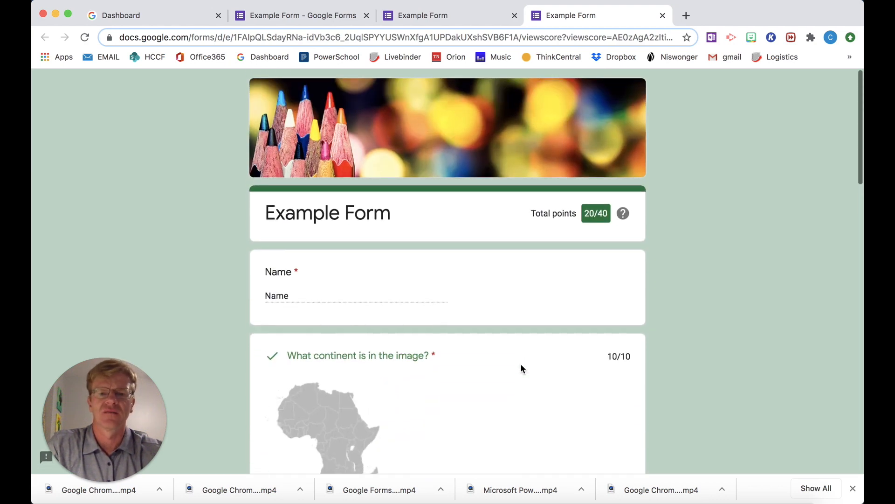
# Close the score and preview pages and open the form's response summary
pyautogui.click(664, 16)
pyautogui.click(515, 16)
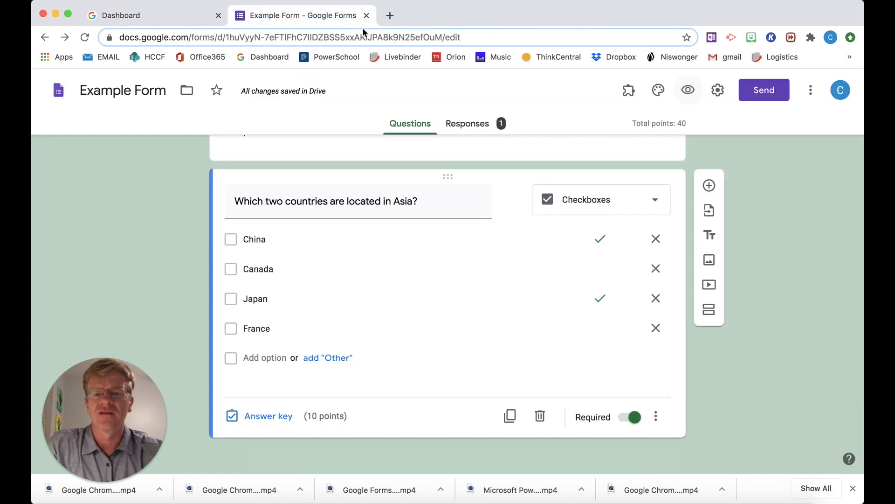
pyautogui.scroll(15, 471, 255)
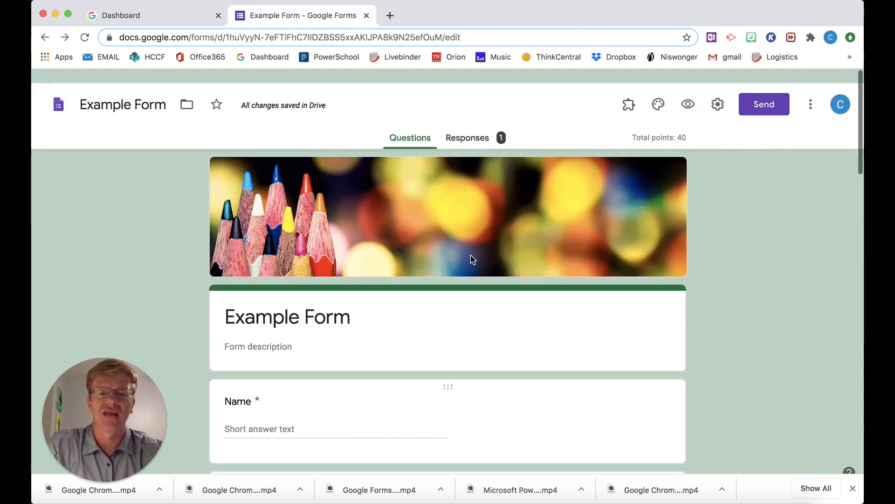
pyautogui.click(475, 134)
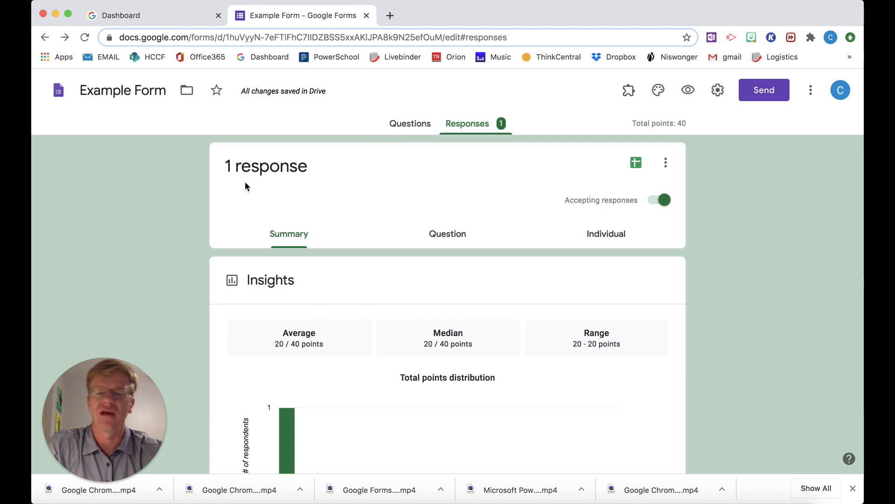
# Browse the responses by question as far as the United States question, and open the individual response view
pyautogui.click(451, 232)
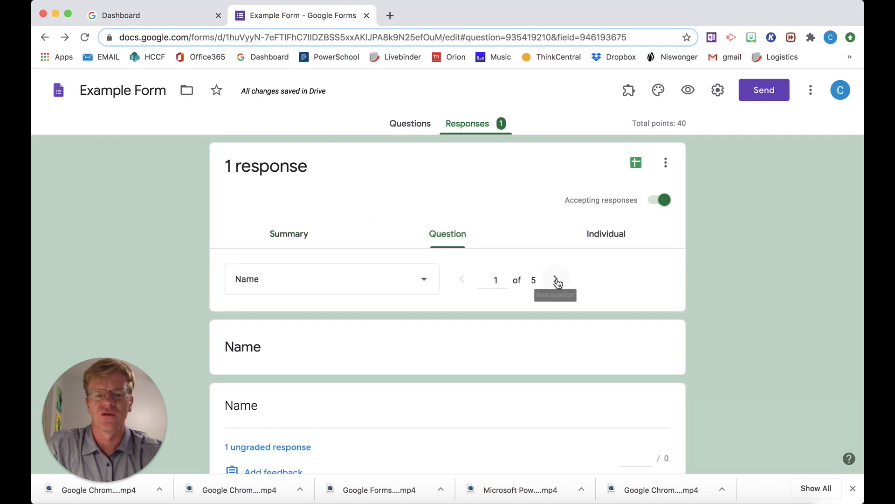
pyautogui.click(556, 279)
pyautogui.click(556, 280)
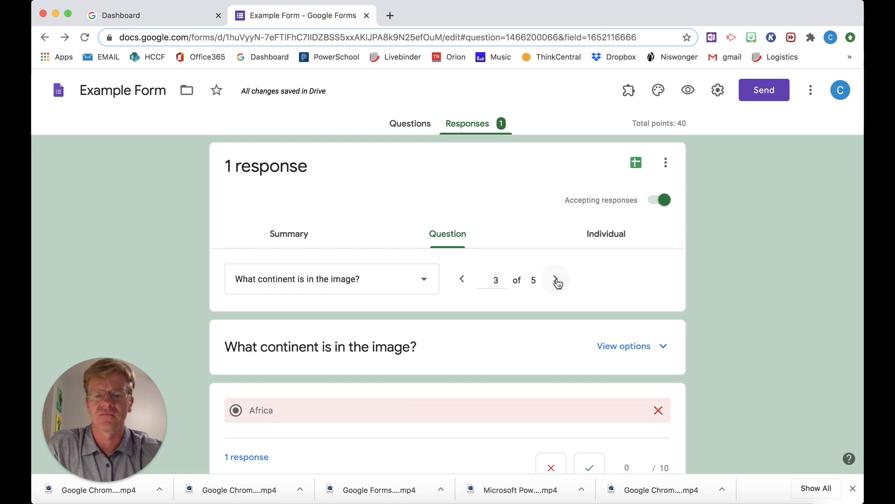
pyautogui.click(556, 280)
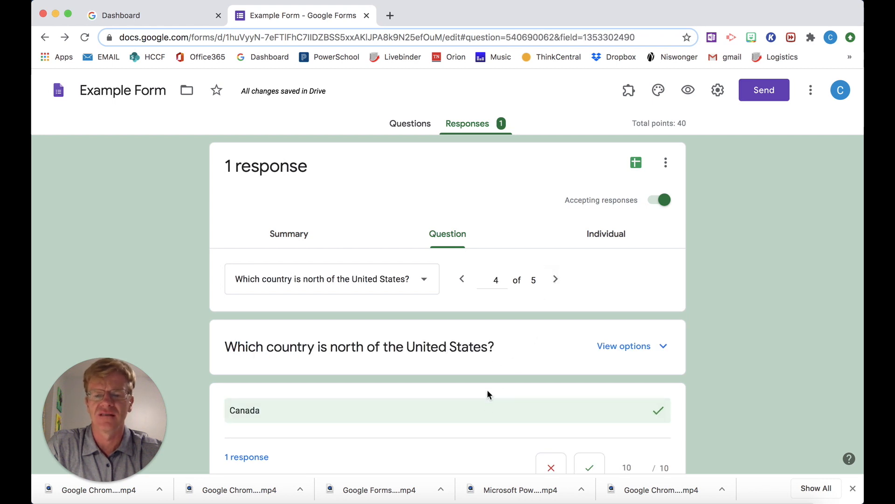
pyautogui.click(614, 243)
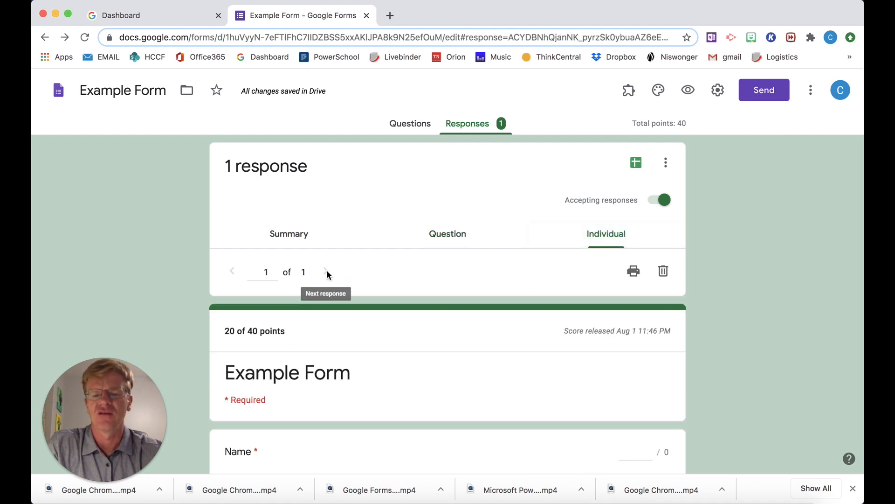
# Examine the individual response's total score and the points given for its first questions
pyautogui.scroll(-1, 477, 298)
pyautogui.scroll(-2, 475, 298)
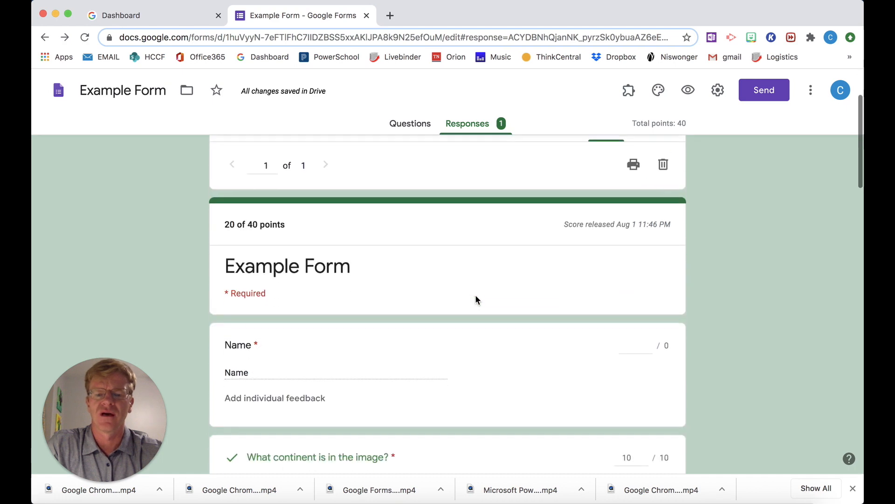
pyautogui.scroll(3, 476, 300)
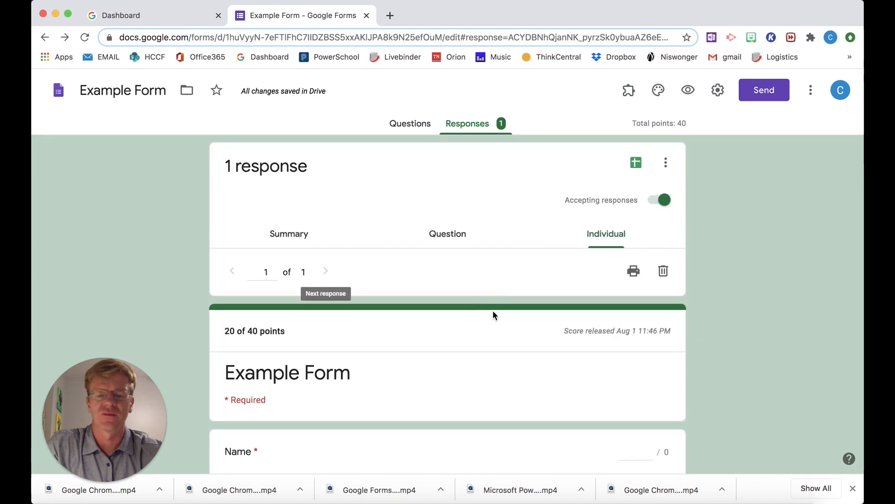
pyautogui.scroll(-2, 493, 314)
pyautogui.scroll(-3, 493, 314)
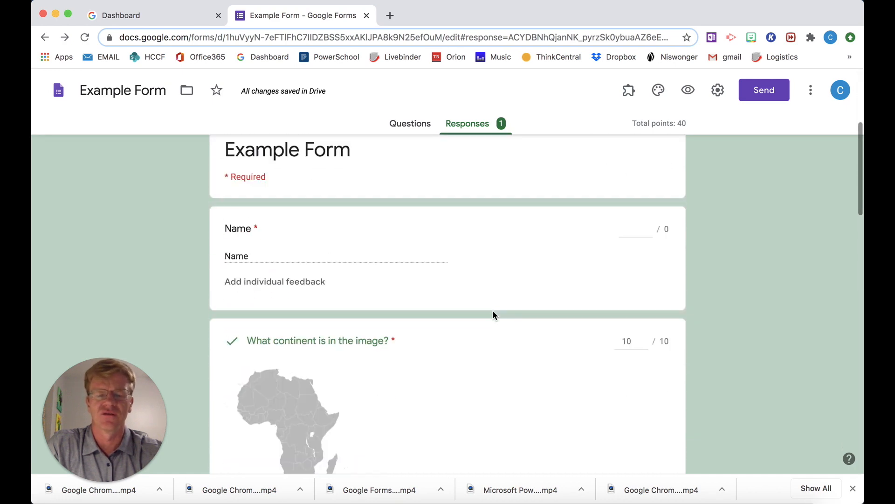
pyautogui.scroll(5, 493, 314)
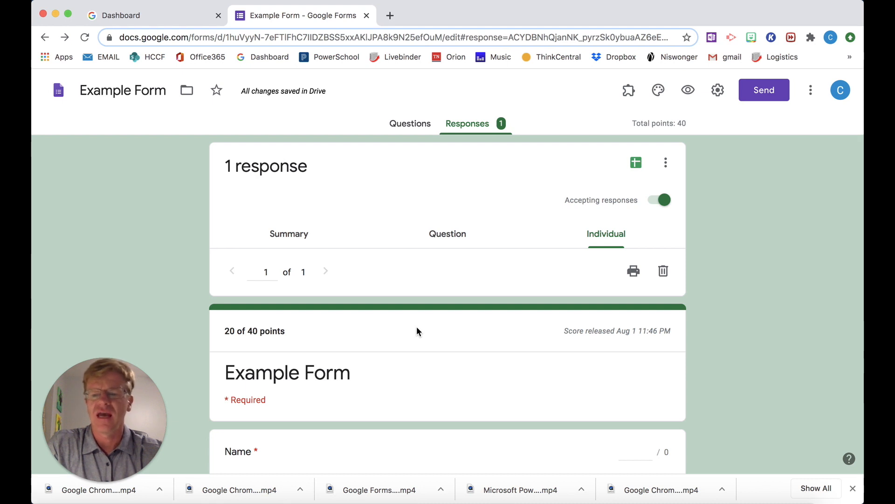
# Generate a shortened link for sending the form, copy it, and close the Send form dialog
pyautogui.click(768, 93)
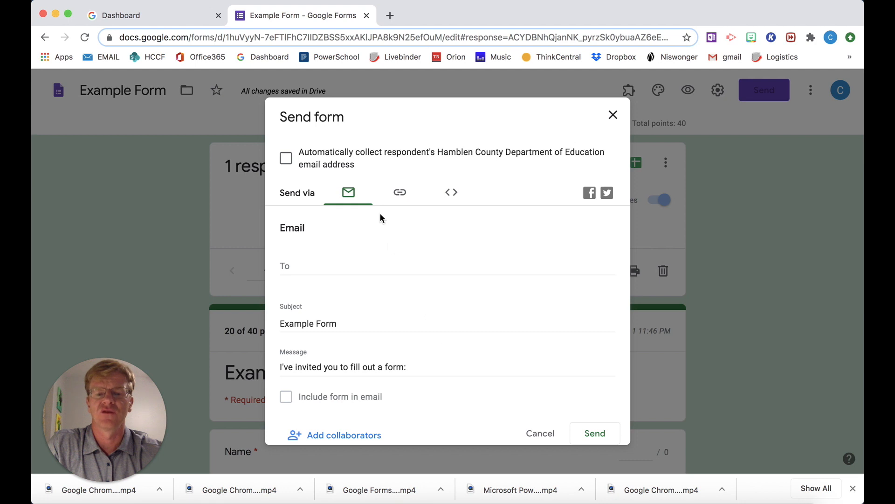
pyautogui.click(402, 199)
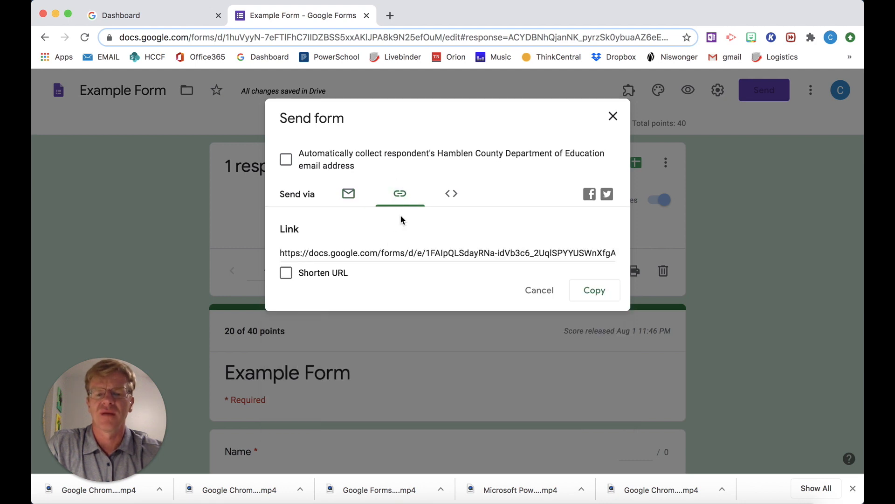
pyautogui.click(286, 273)
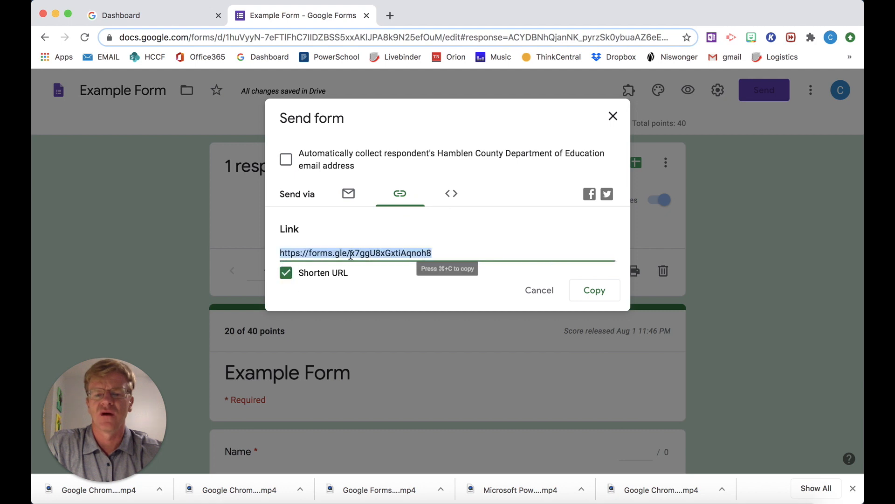
pyautogui.click(609, 292)
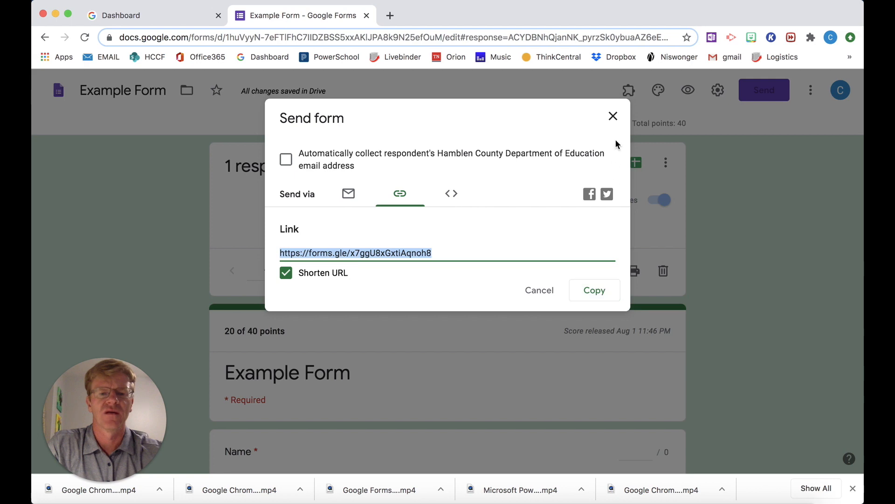
pyautogui.click(613, 116)
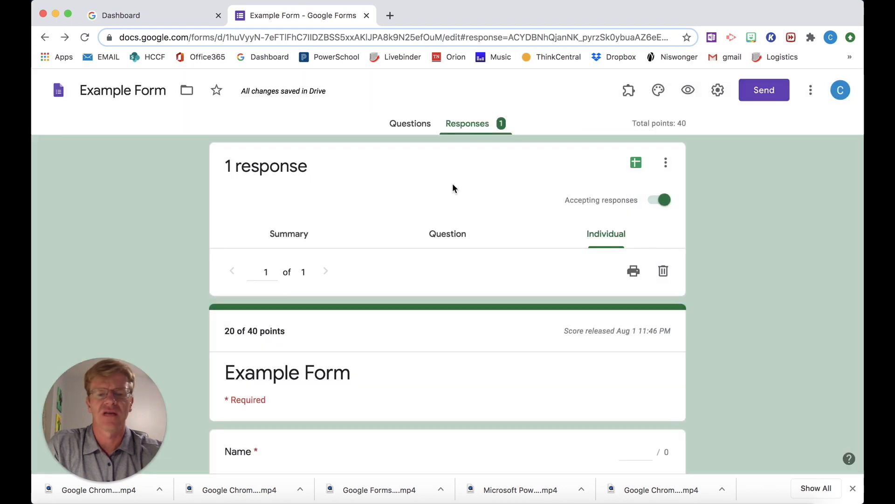